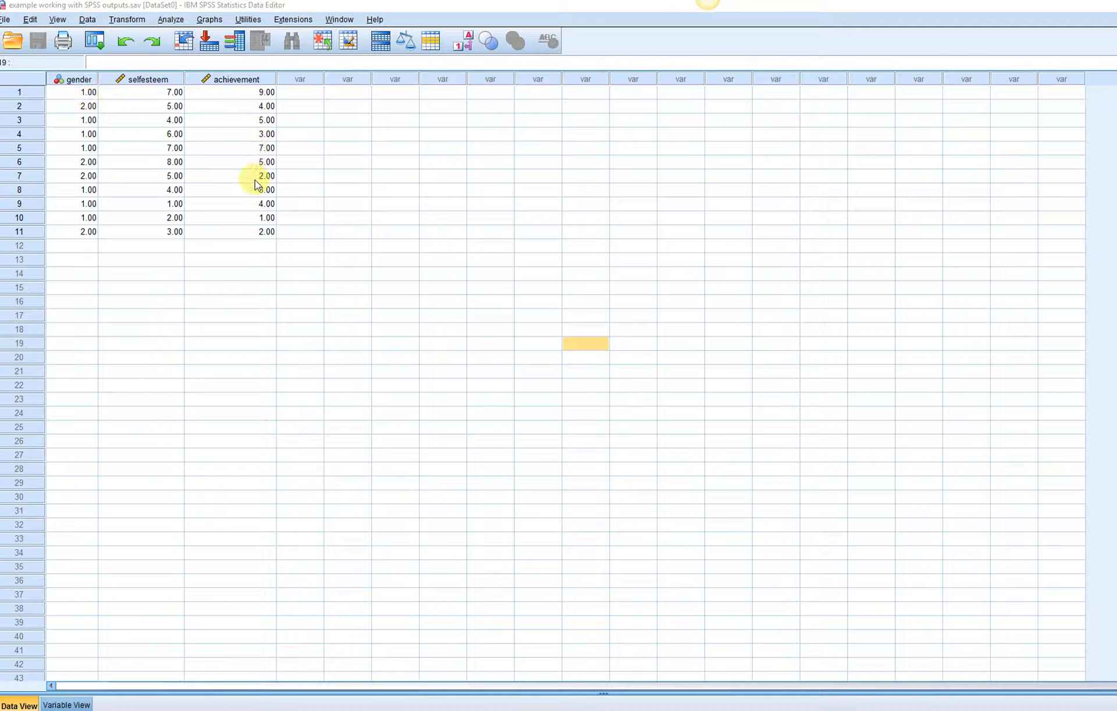
Step: Review the gender, selfesteem and achievement columns, the 11 cases and the variable definitions of the dataset
left_click(79, 81)
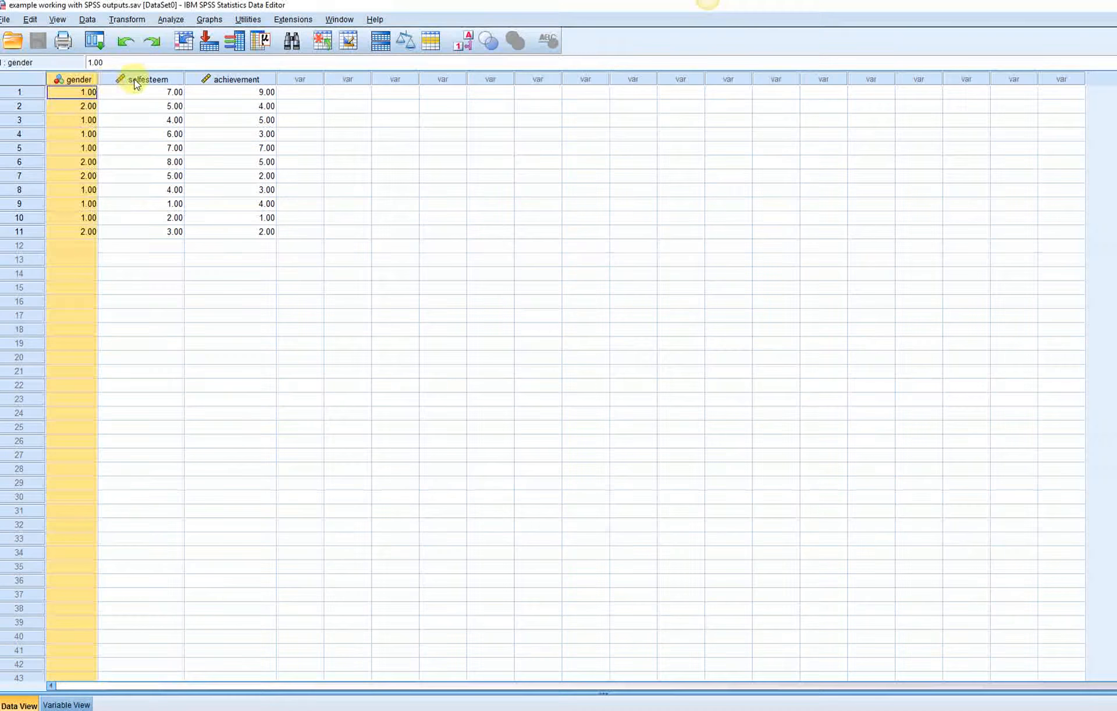
left_click(138, 79)
left_click(215, 81)
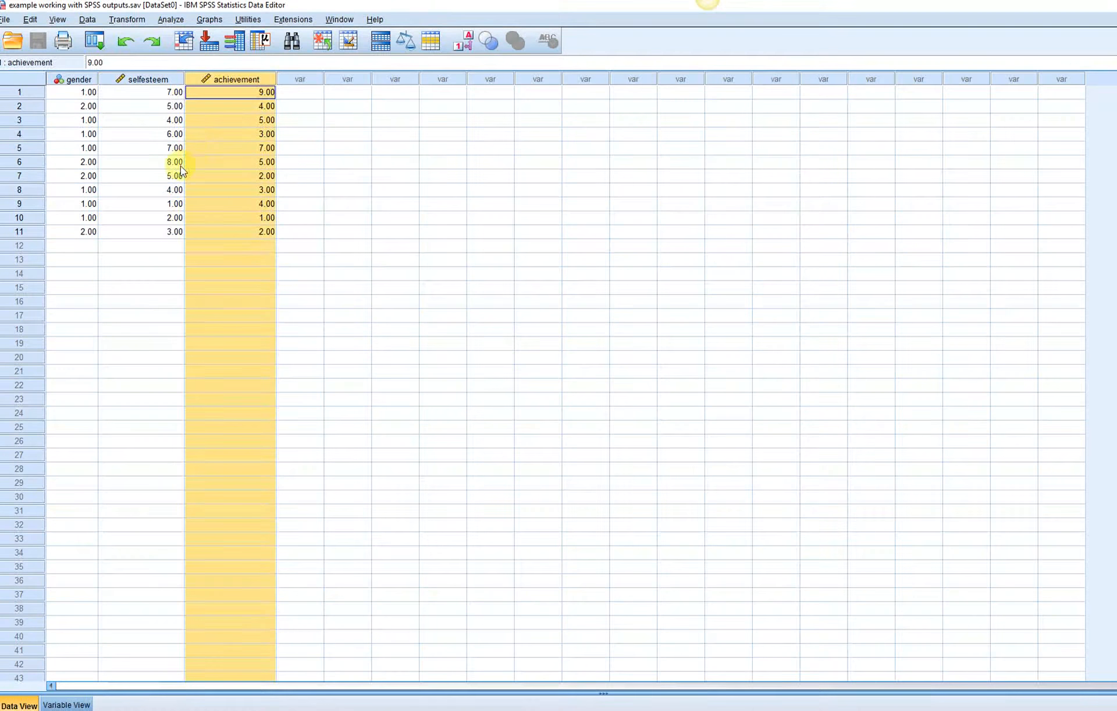
left_click_drag(23, 92, 31, 240)
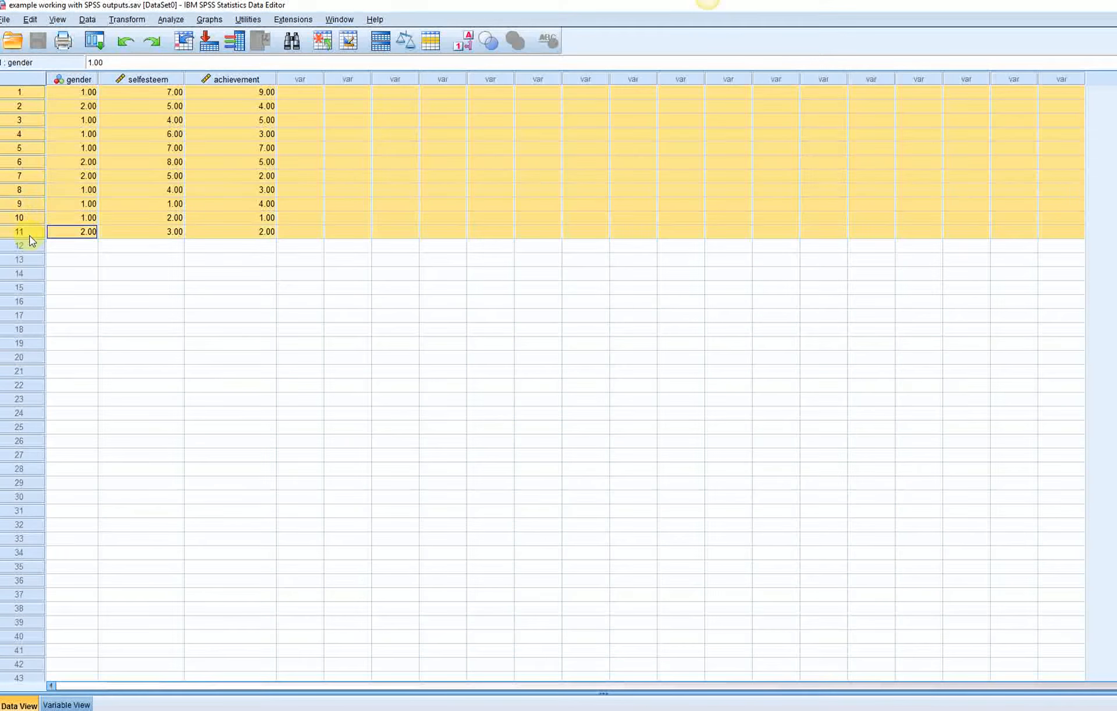
left_click(244, 316)
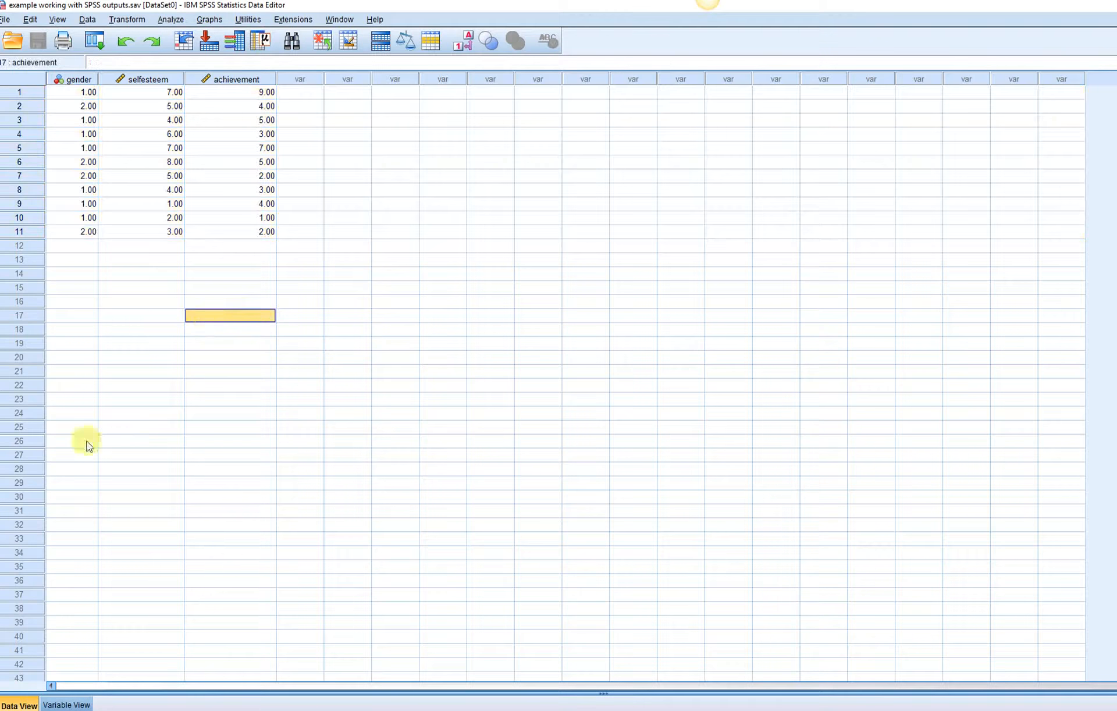
left_click(62, 706)
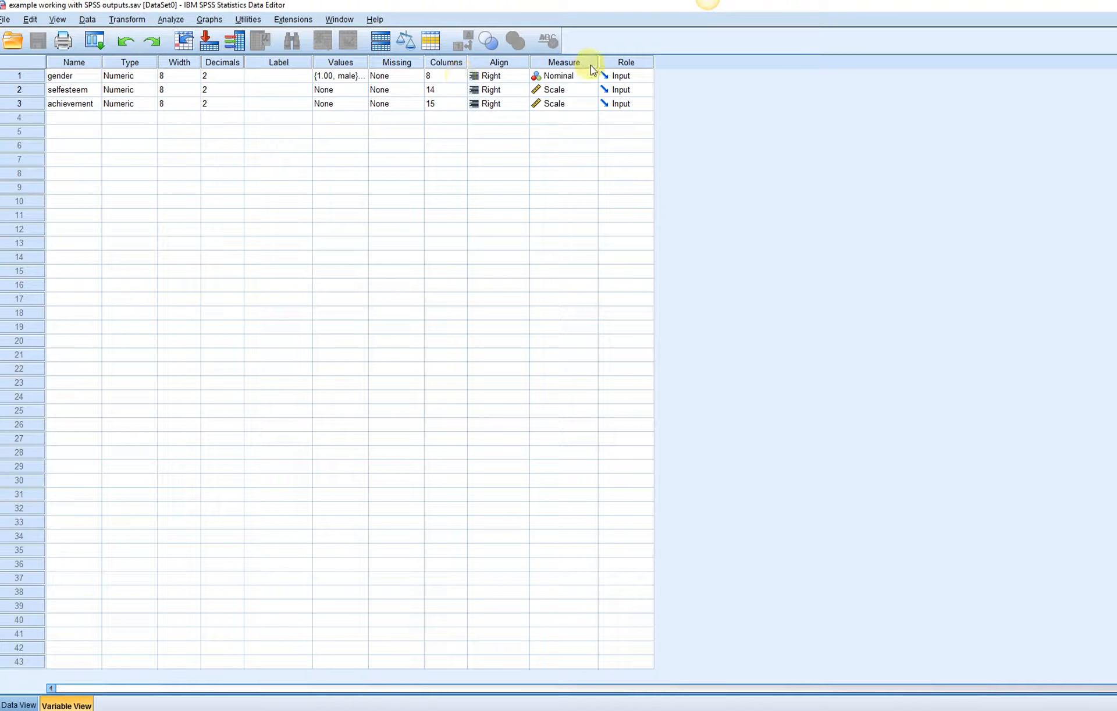
left_click(18, 705)
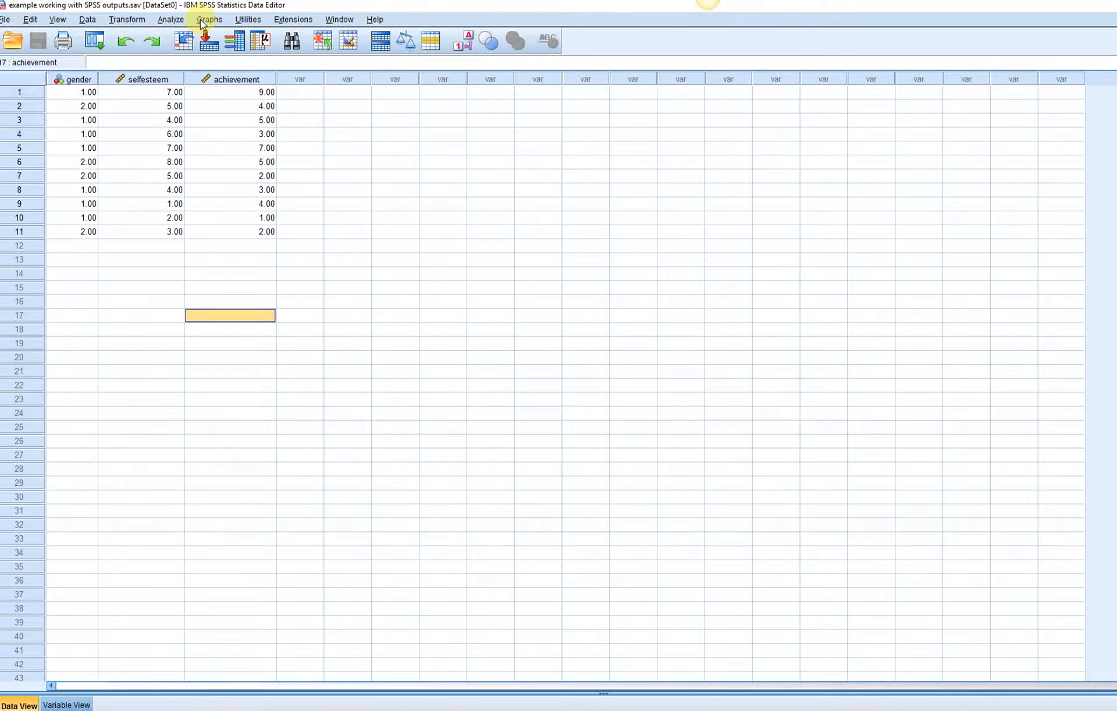
Step: Reset the Independent-Samples T Test settings and assign gender as the grouping variable and achievement as the test variable
left_click(171, 19)
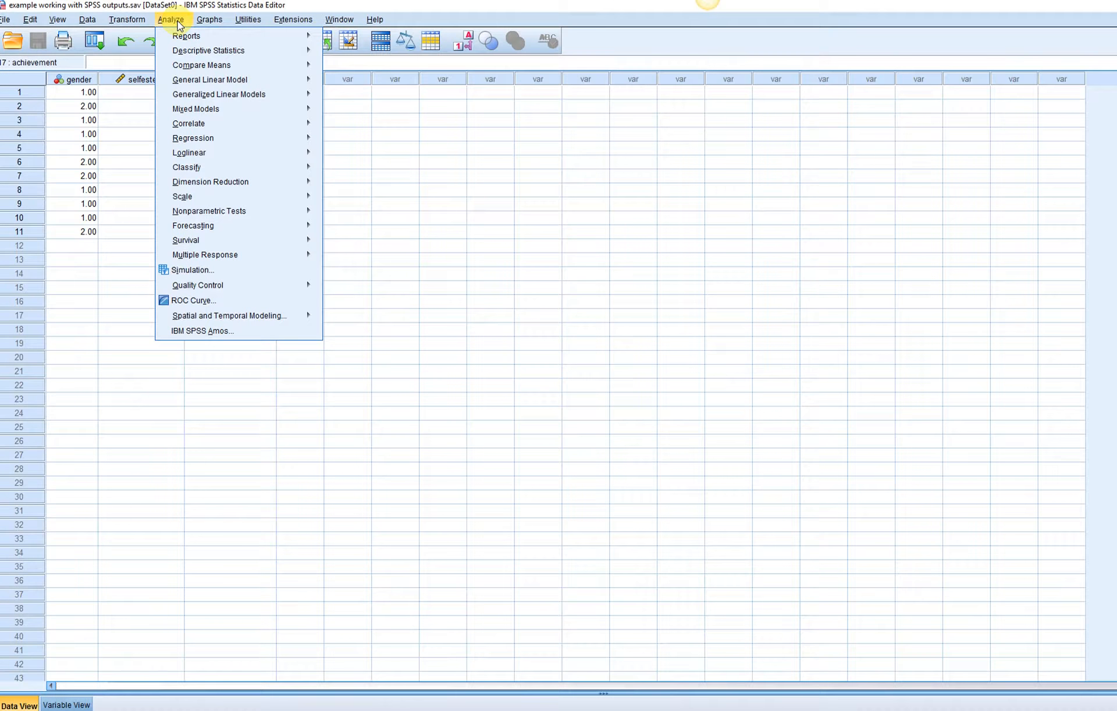
mouse_move(184, 70)
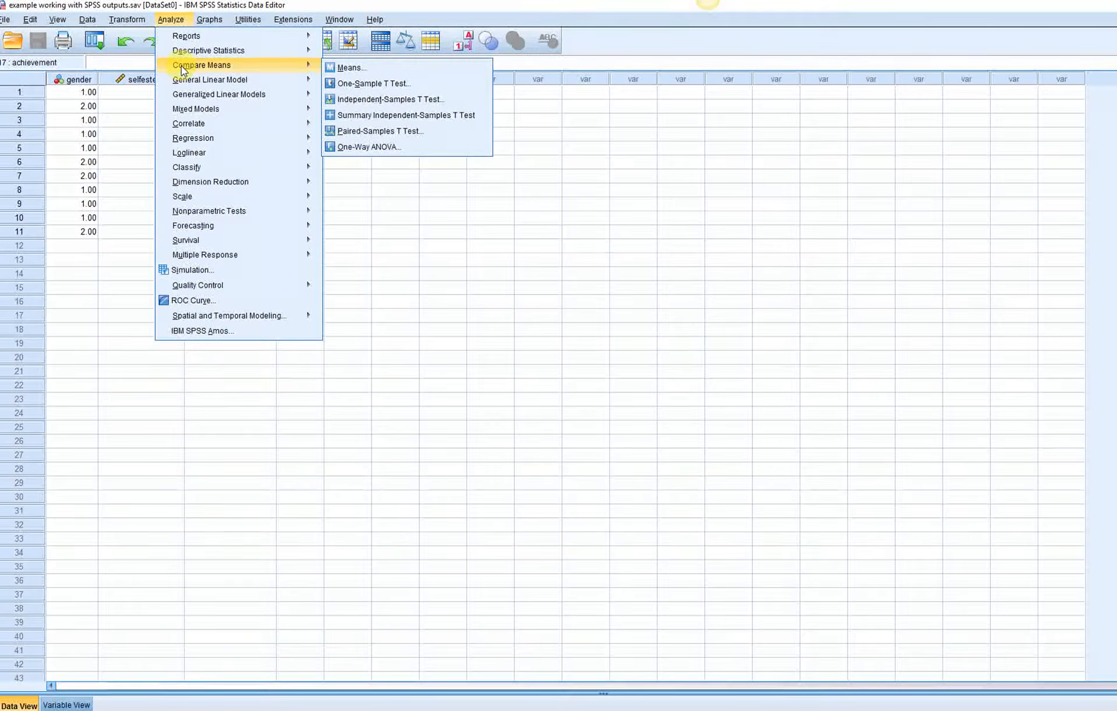
left_click(382, 99)
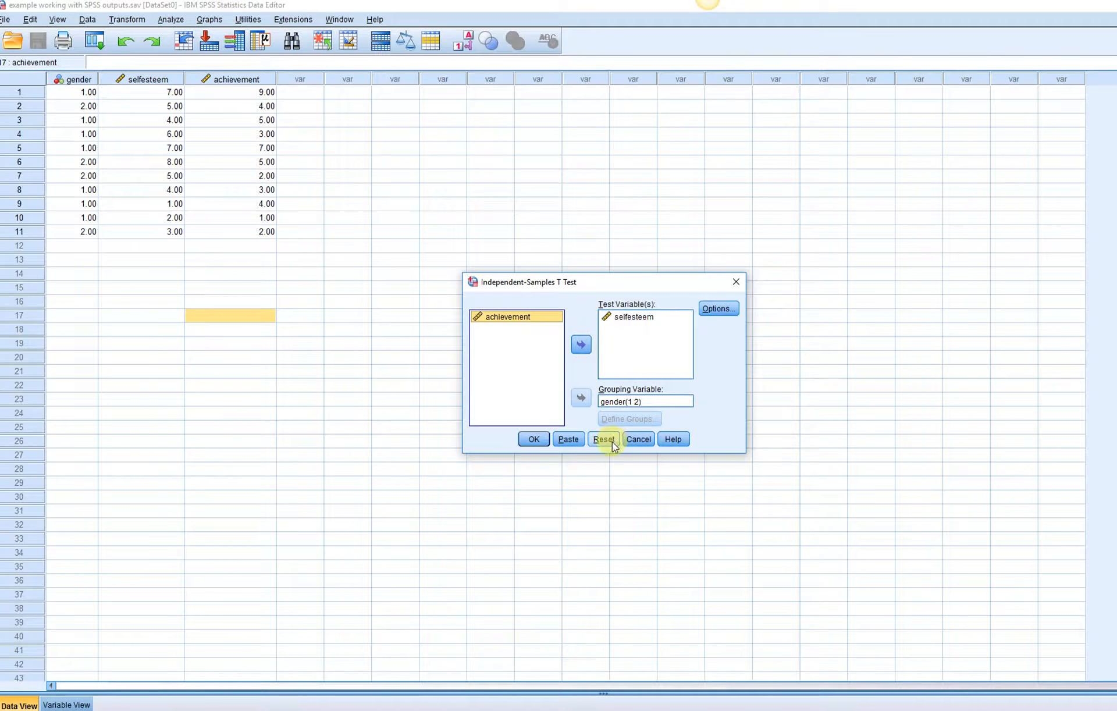
left_click(611, 443)
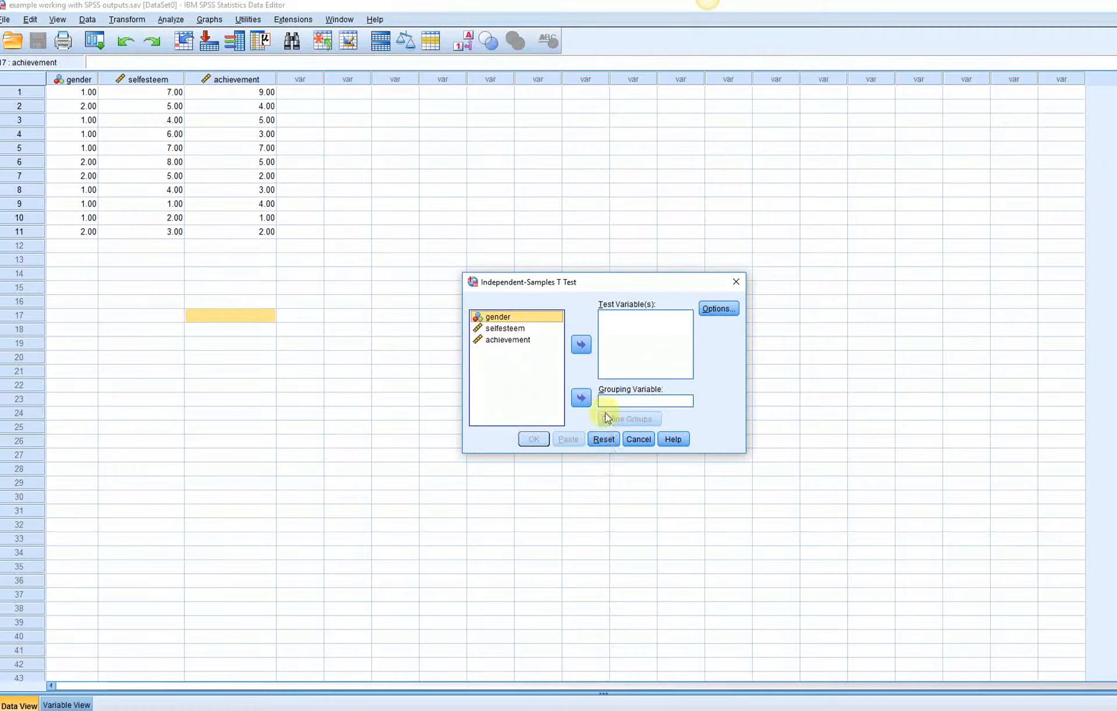
left_click(582, 398)
left_click(509, 330)
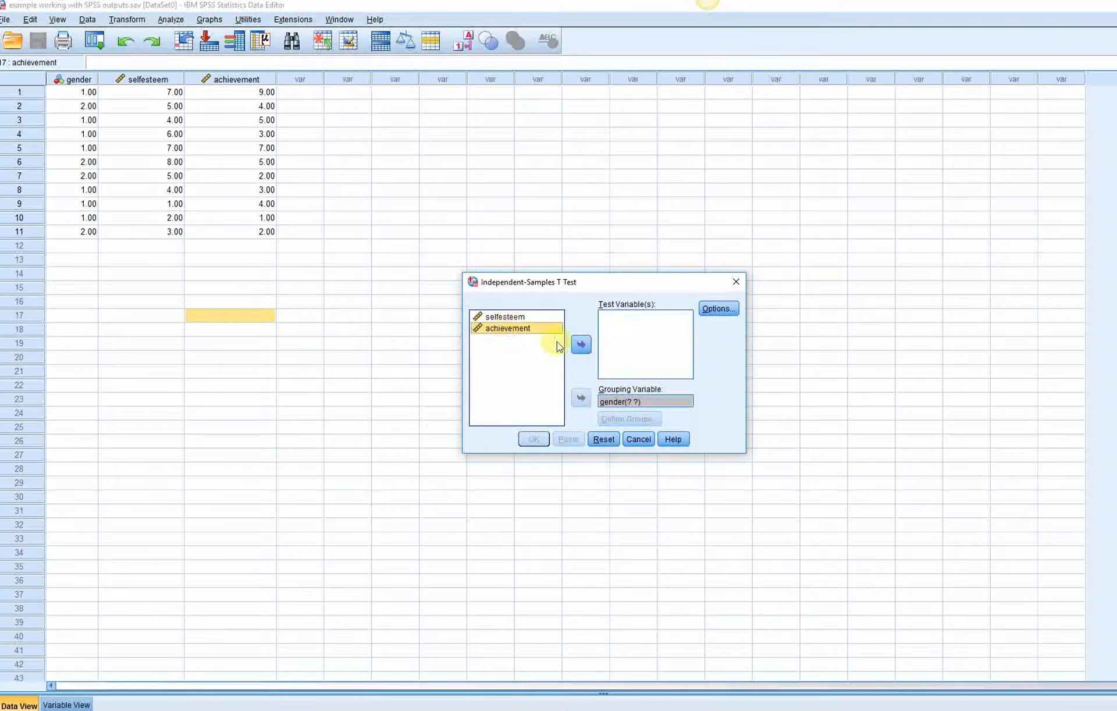
left_click(582, 346)
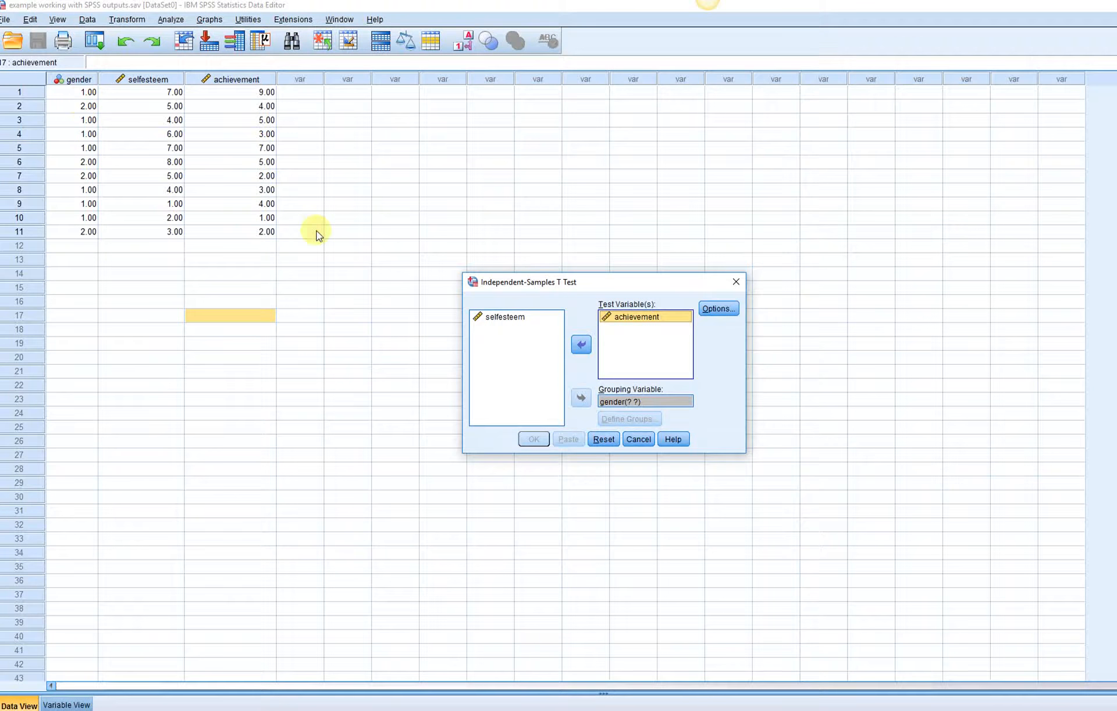
Step: Define the gender groups with values 1 and 2 and run the independent-samples t test
left_click(626, 403)
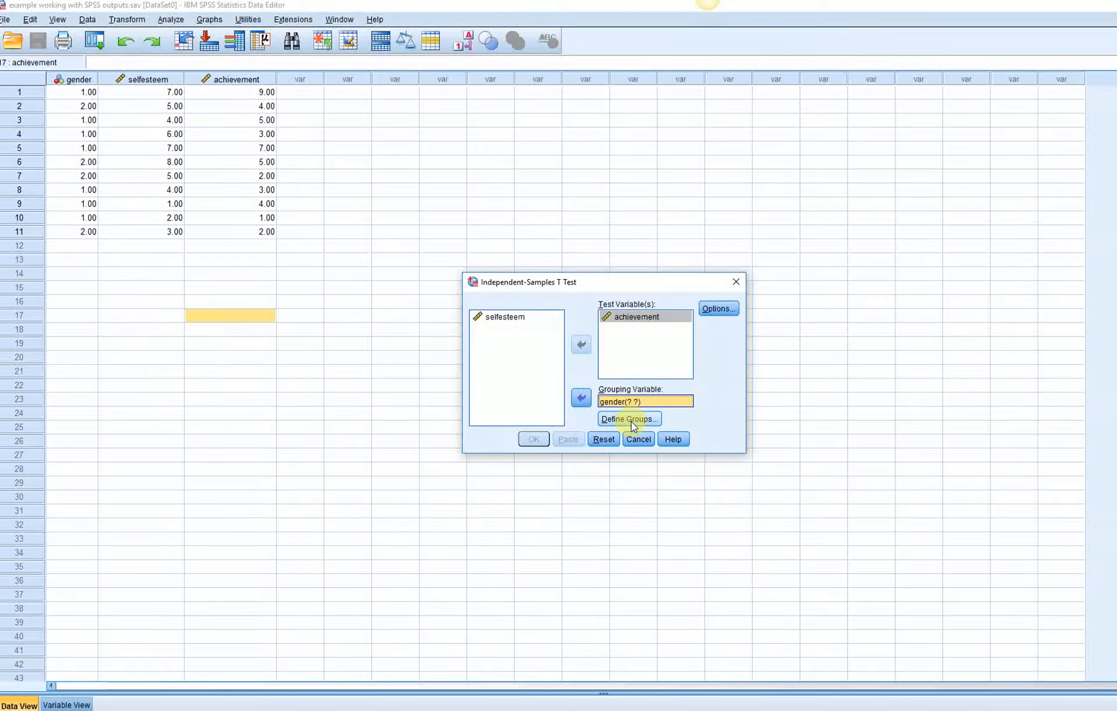
left_click(631, 419)
left_click(626, 348)
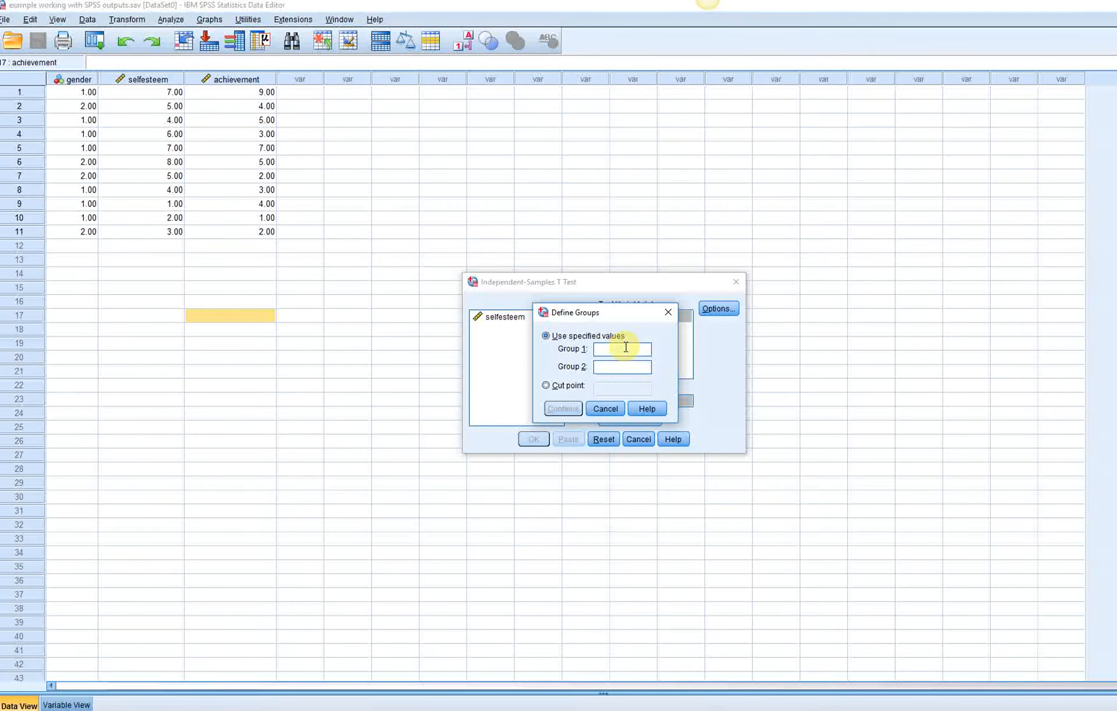
key("Tab")
type("2")
left_click(563, 414)
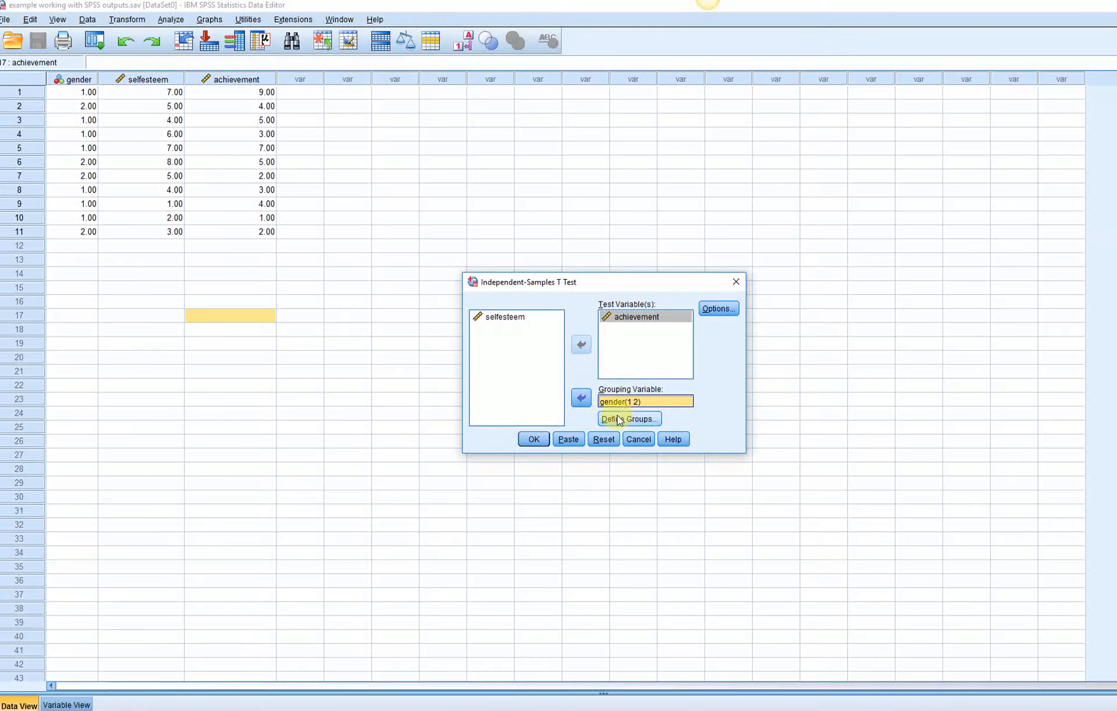
left_click(532, 439)
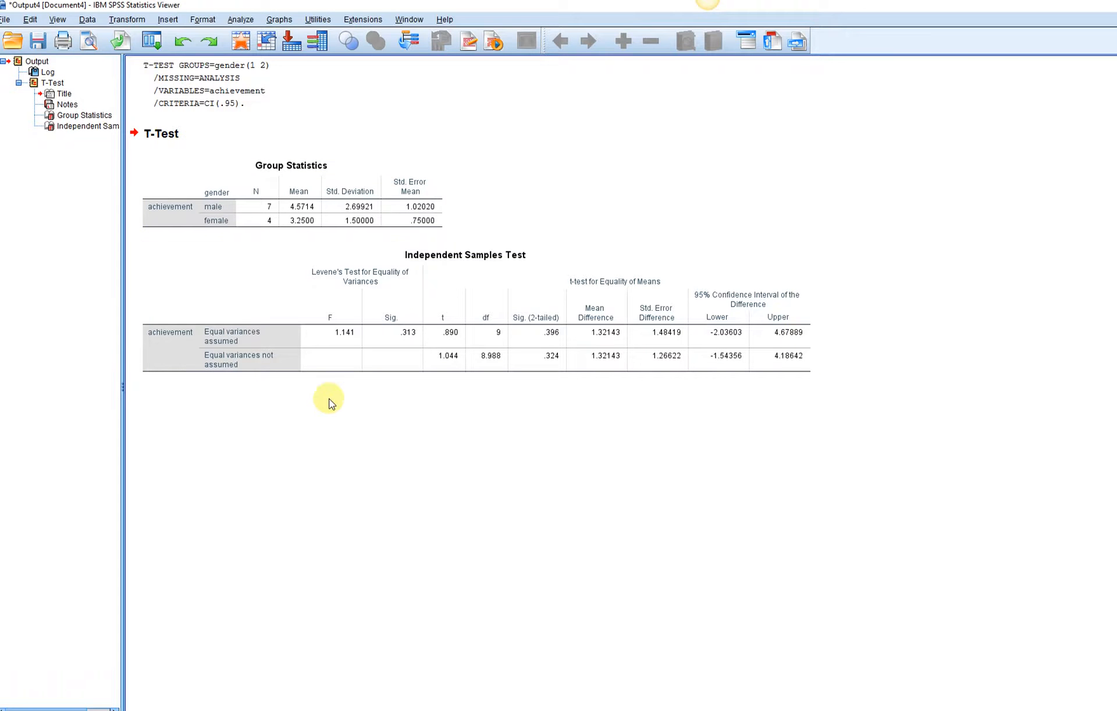
Step: Reset the bivariate correlation settings and run a two-tailed Pearson correlation between selfesteem and achievement
left_click(241, 19)
mouse_move(295, 124)
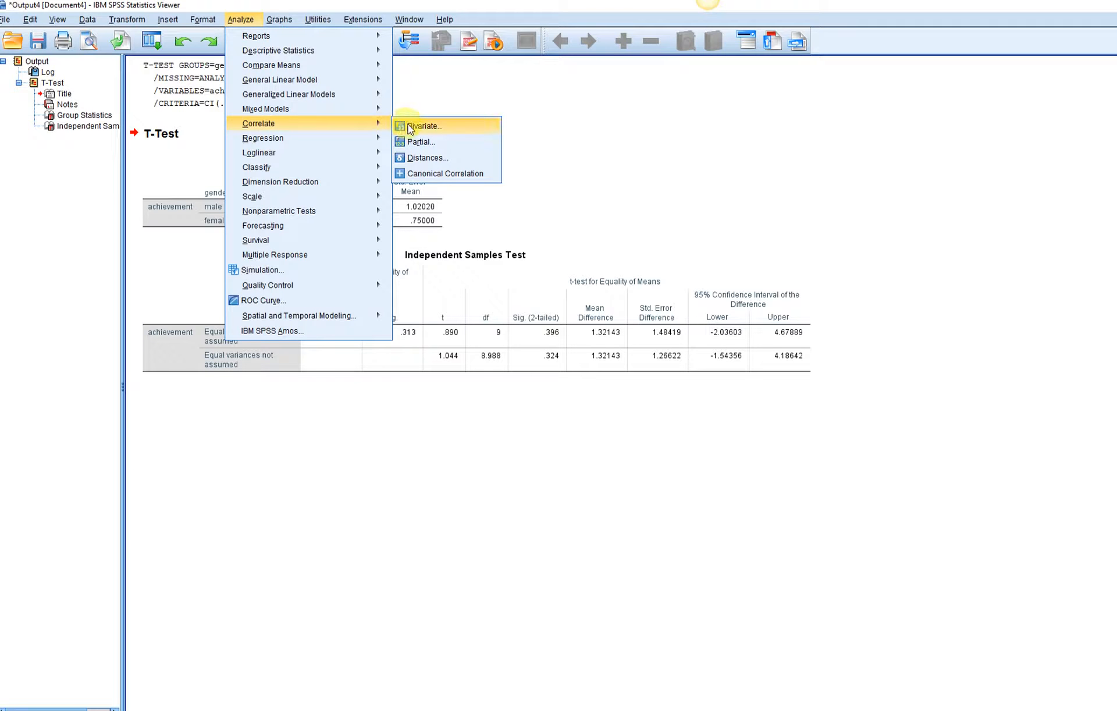
left_click(410, 127)
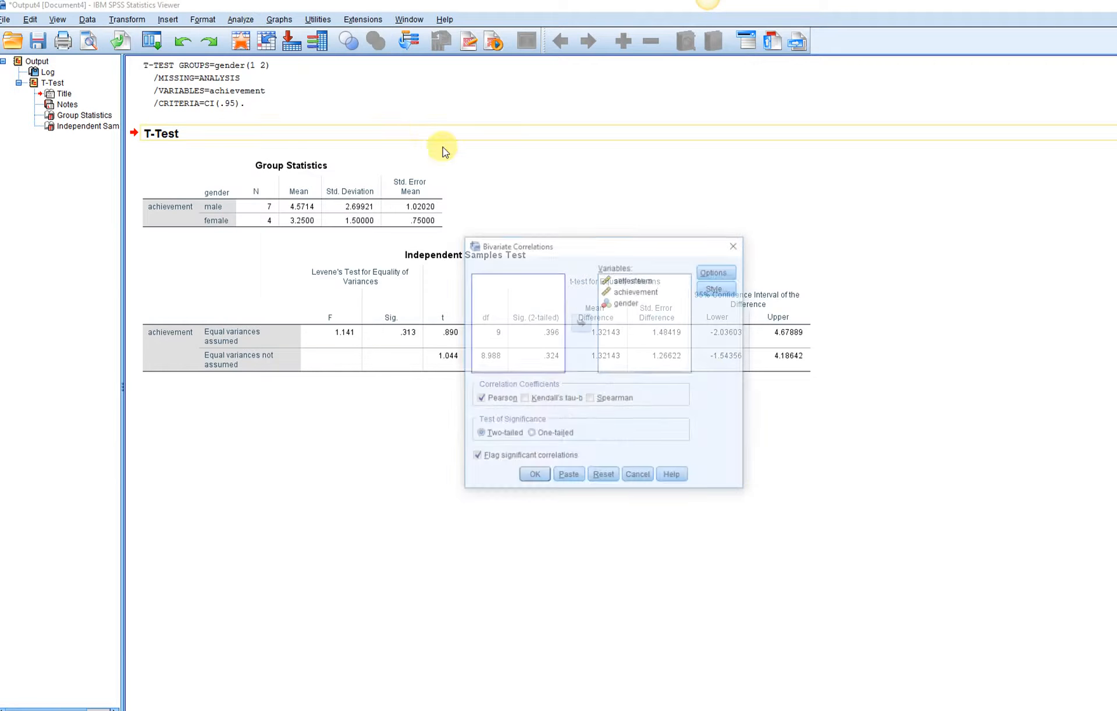
left_click(603, 477)
left_click(501, 291)
left_click(581, 323)
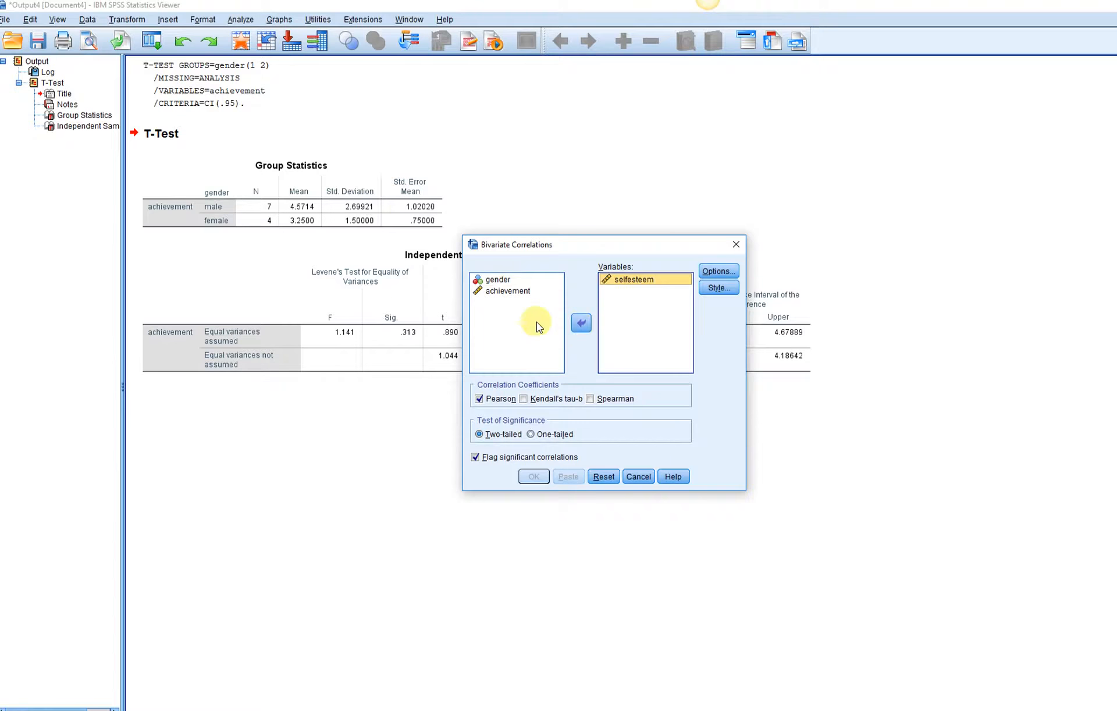
left_click(507, 291)
left_click(581, 323)
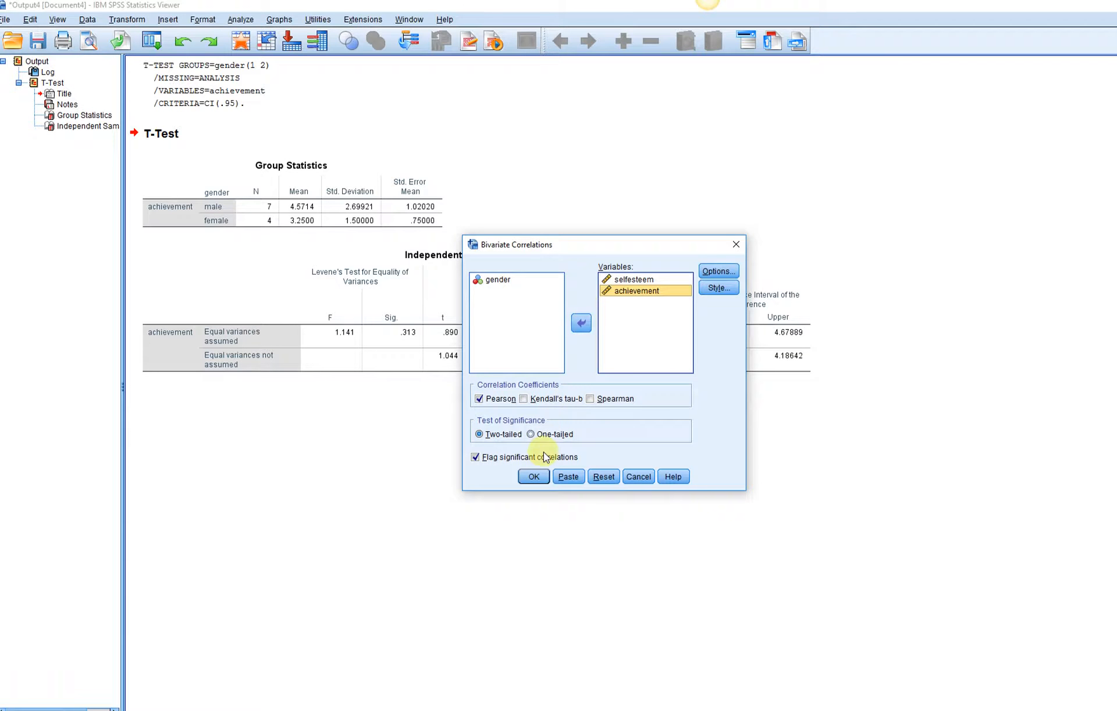
left_click(534, 477)
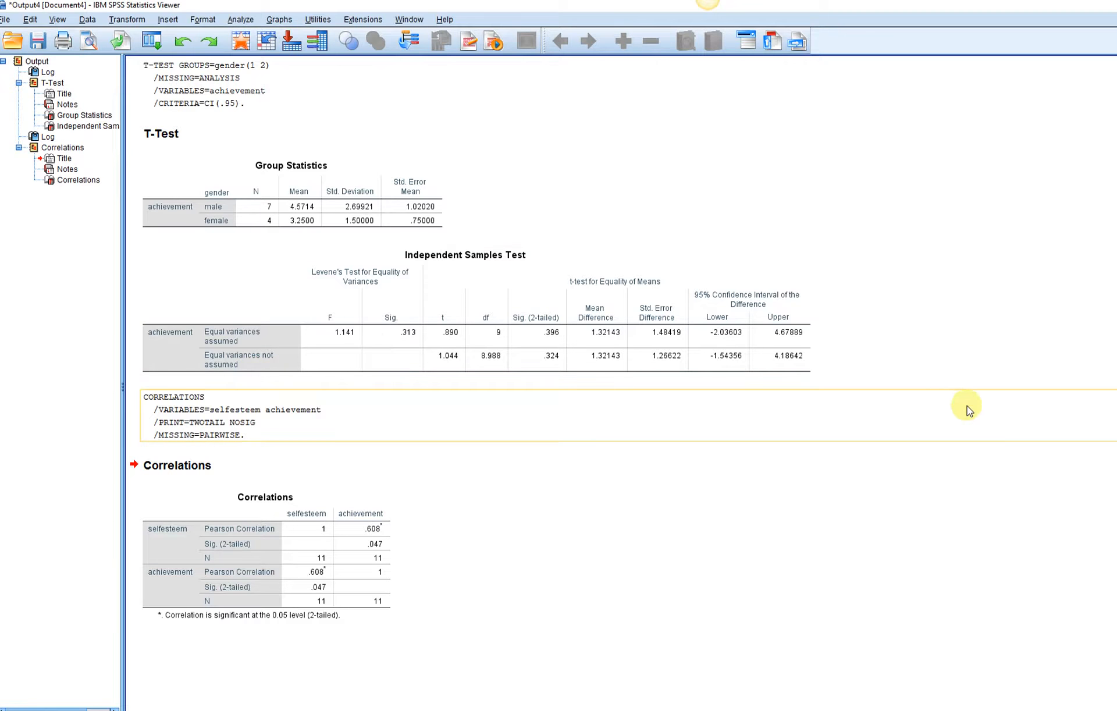
Step: Save the output as a Viewer file named "output from jan10 analyses" in the Quant 2 spring 2017 folder
left_click(8, 21)
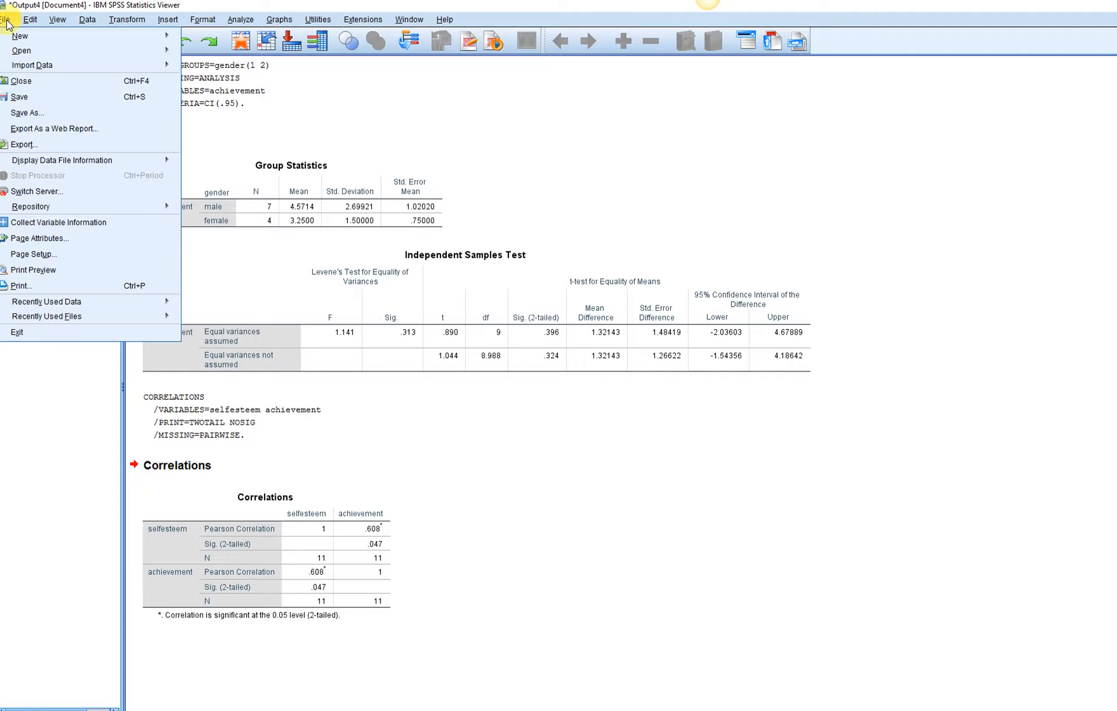
left_click(41, 108)
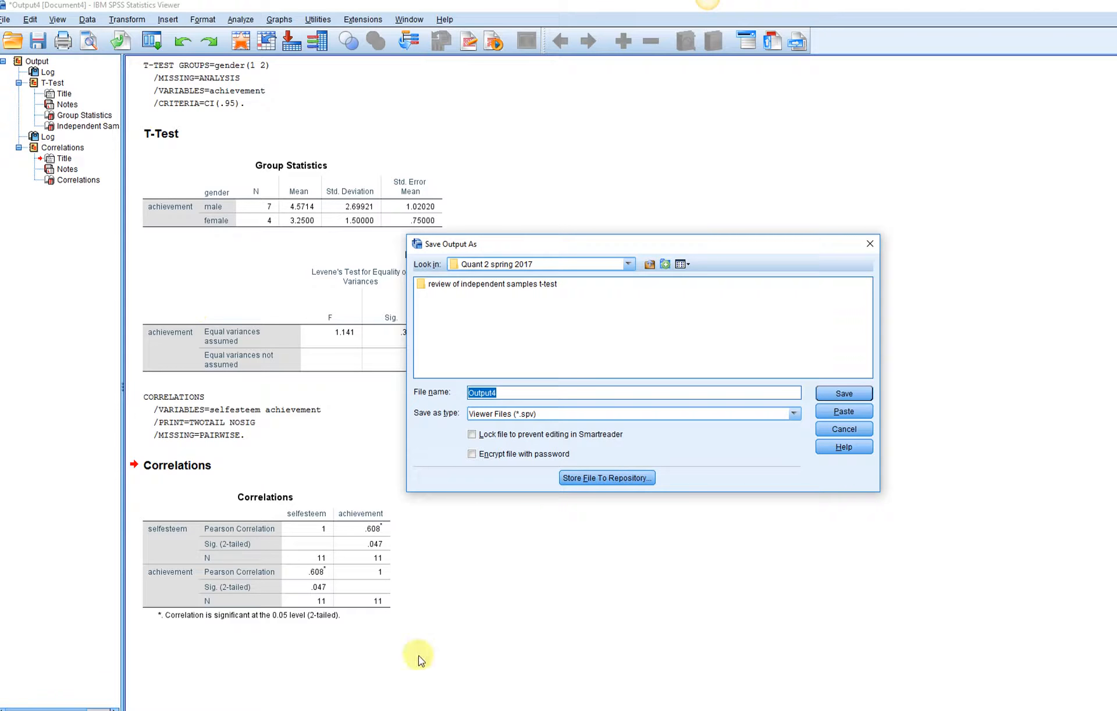
left_click(795, 415)
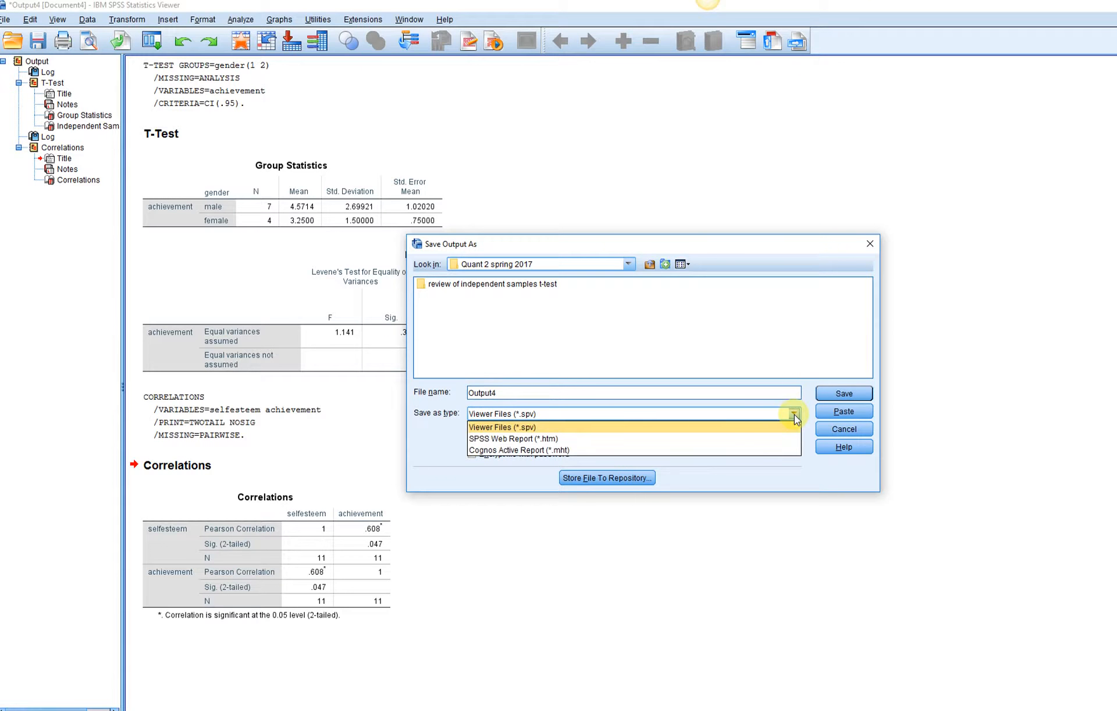
left_click(795, 416)
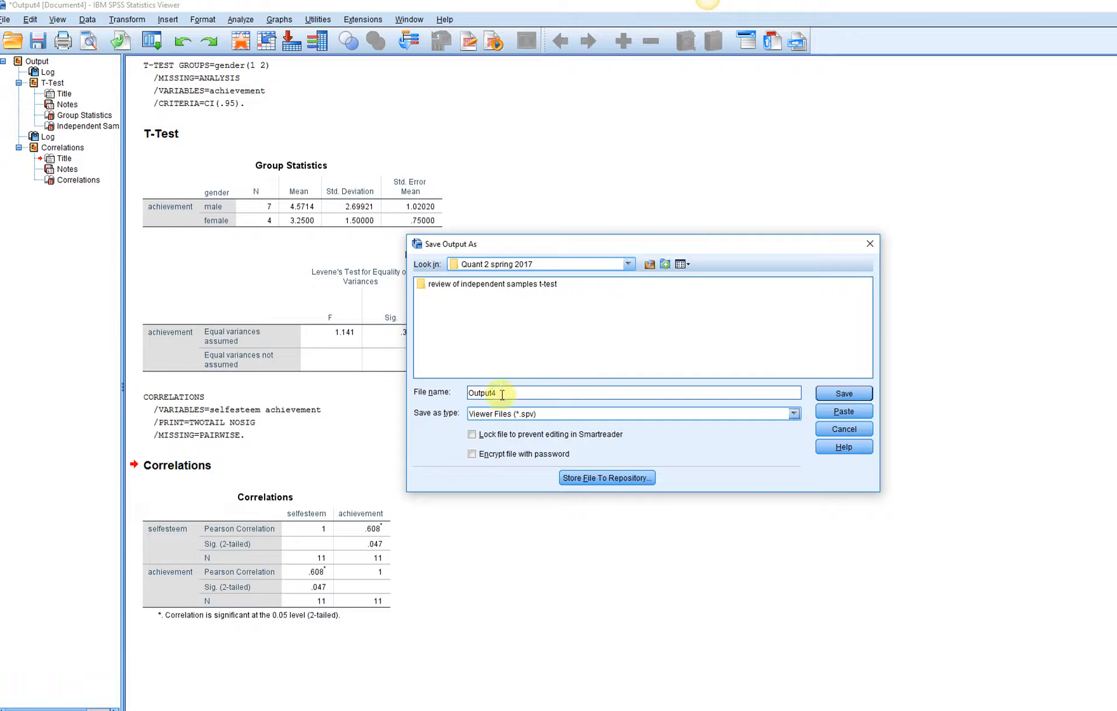
left_click_drag(501, 393, 463, 392)
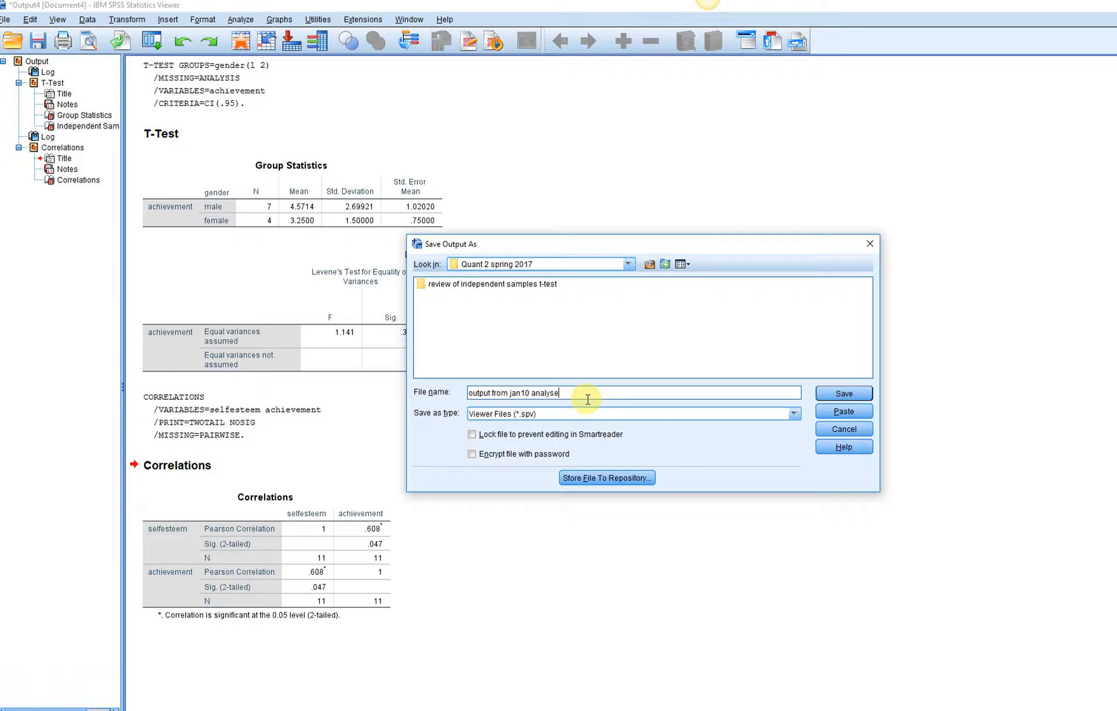
left_click(841, 394)
Step: Locate the saved output file among the output documents available to open and dismiss the dialog without opening it
left_click(6, 19)
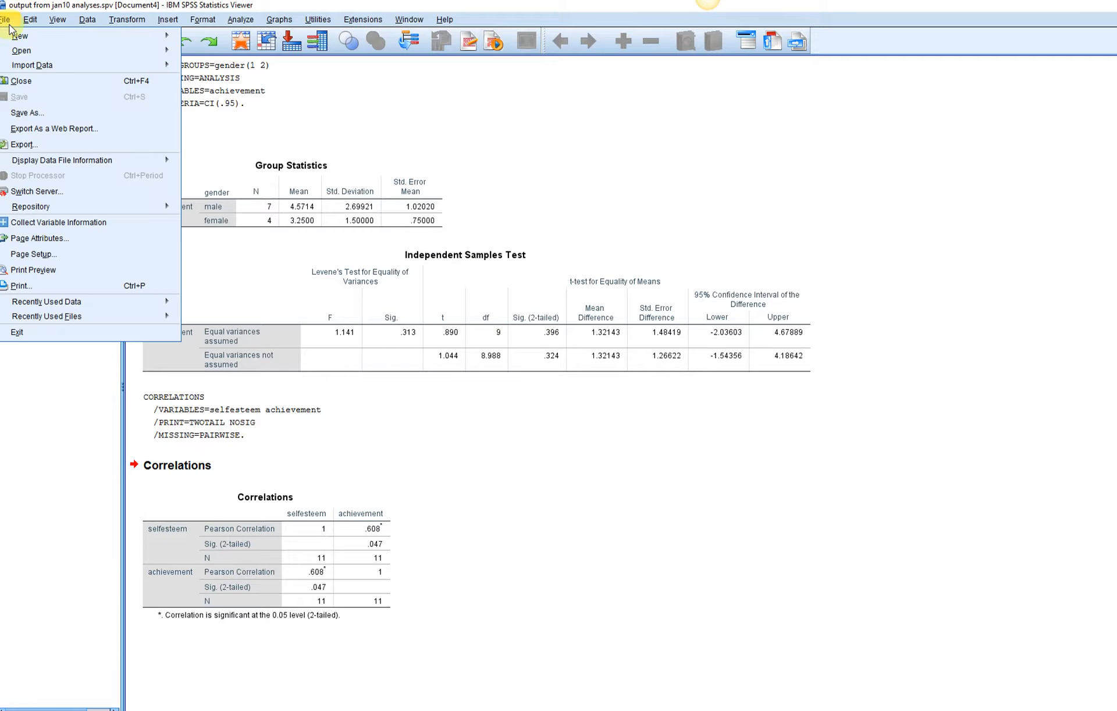
mouse_move(29, 51)
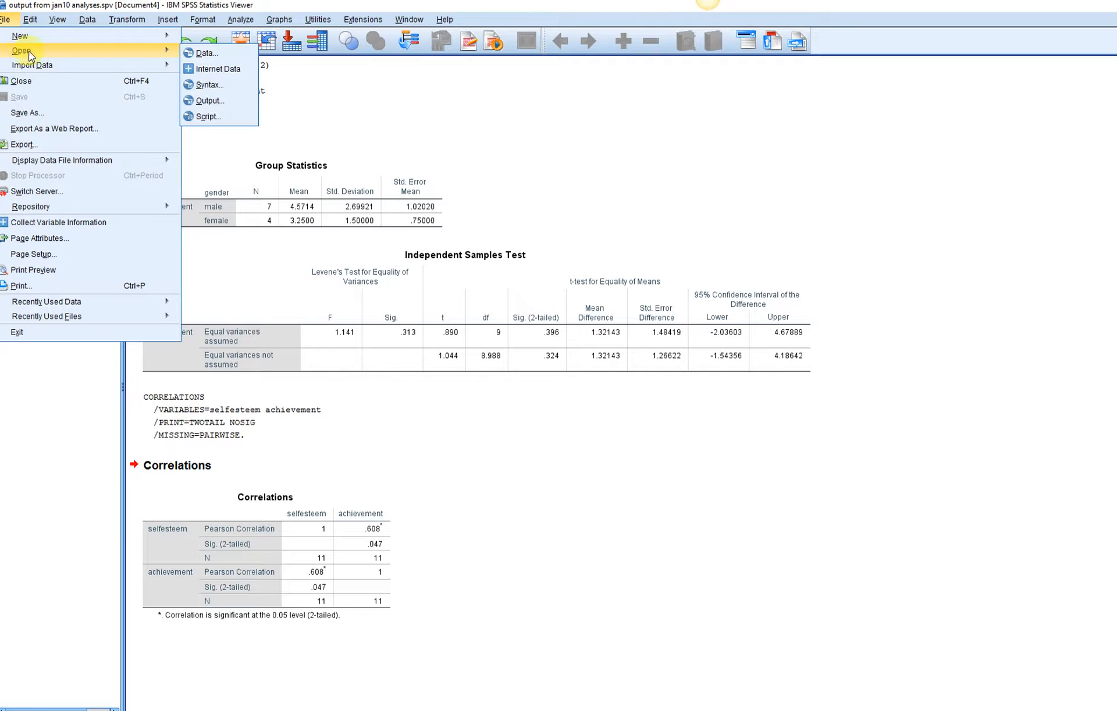
left_click(210, 100)
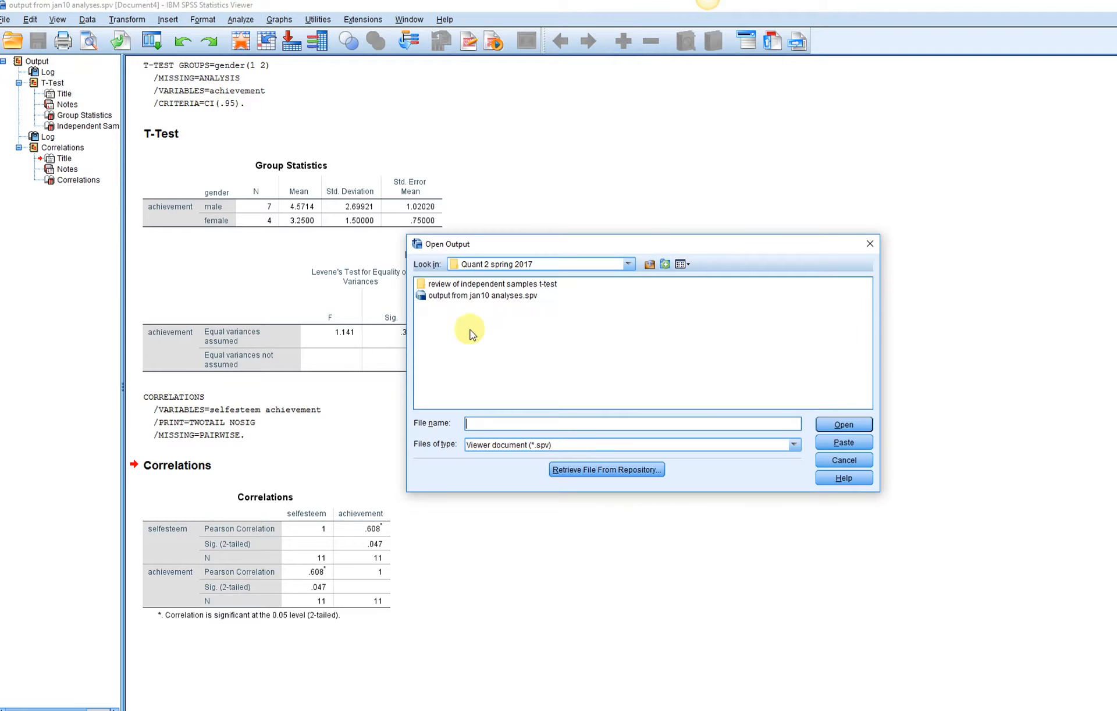
left_click(451, 295)
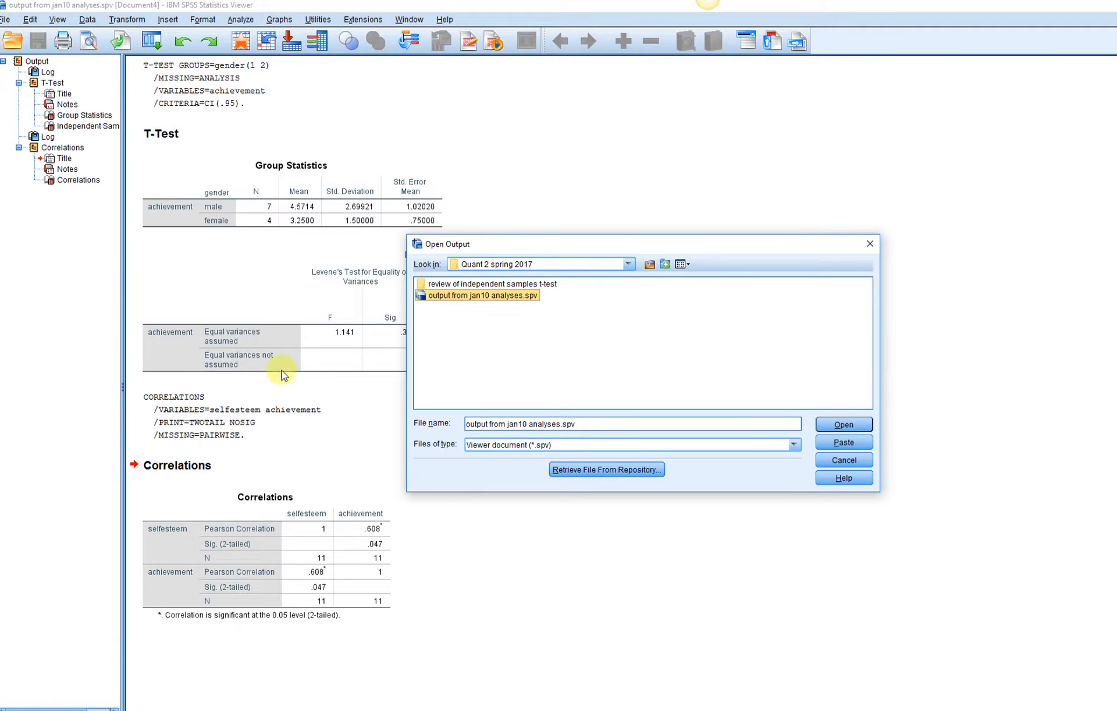
left_click(869, 243)
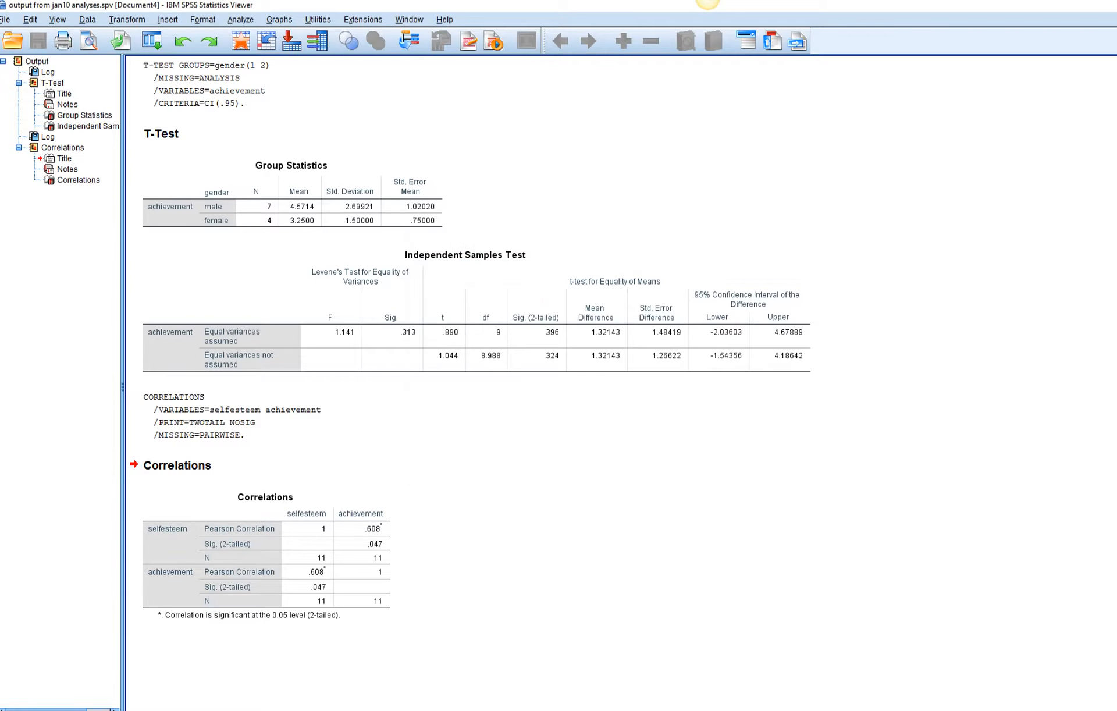
Step: Check the saved output file in the Save Output As dialog, cancel without saving, and return to the Data Editor window
left_click(342, 691)
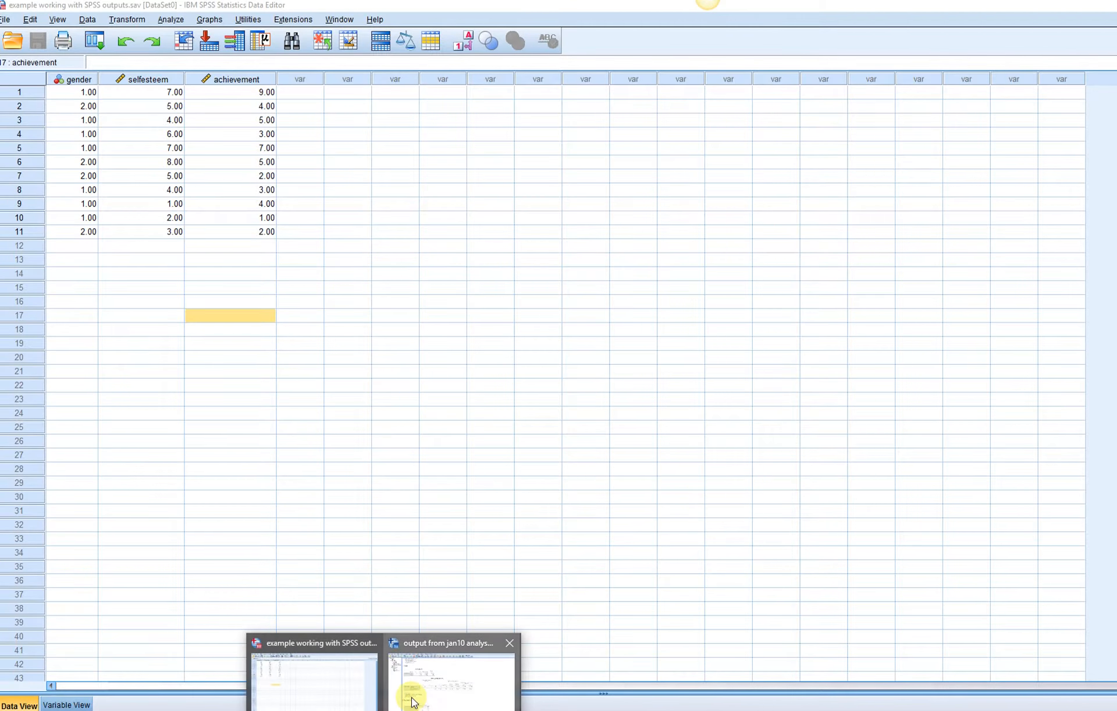
left_click(411, 693)
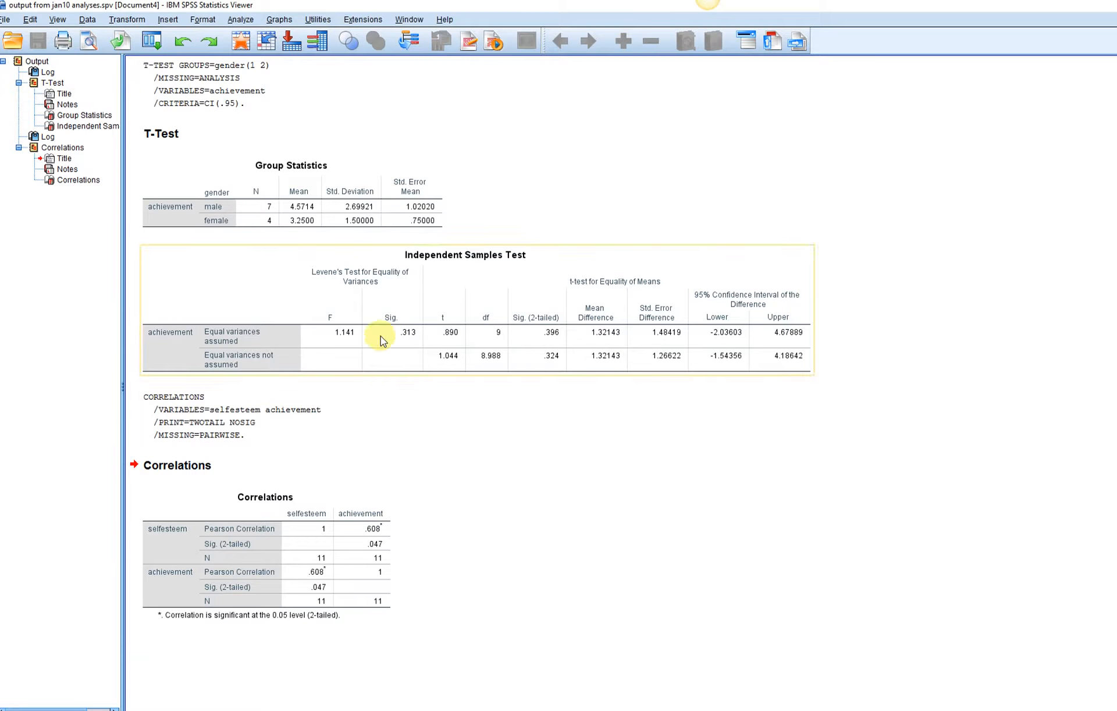
left_click(12, 22)
left_click(35, 111)
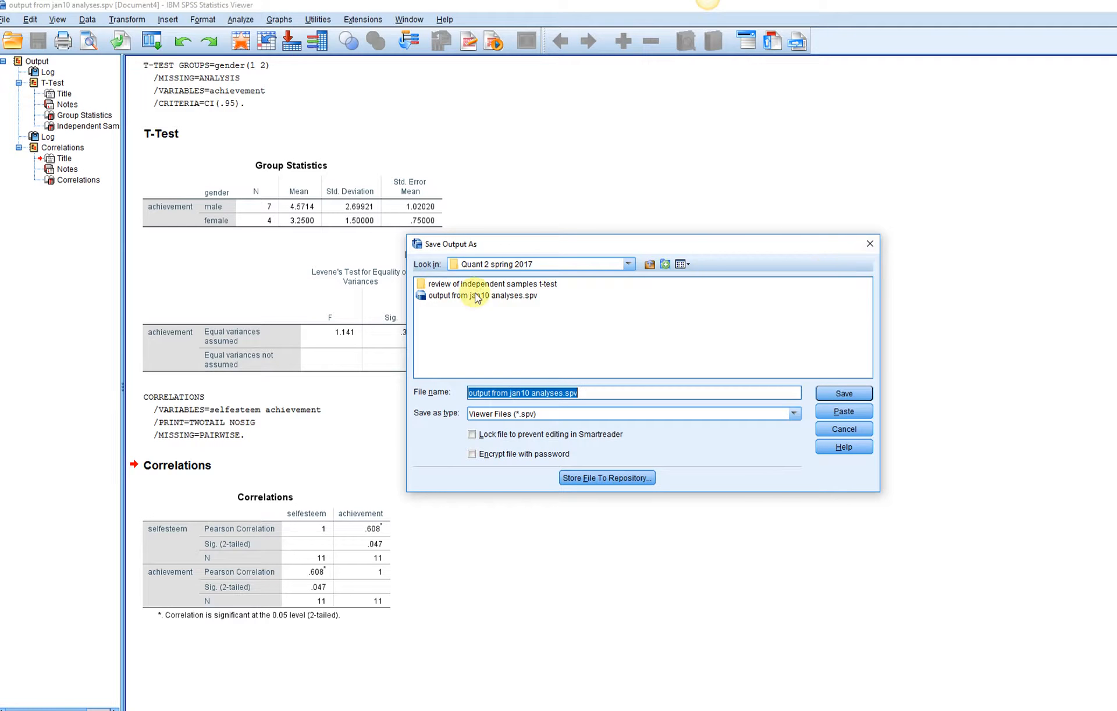
left_click(870, 243)
key("alt+Tab")
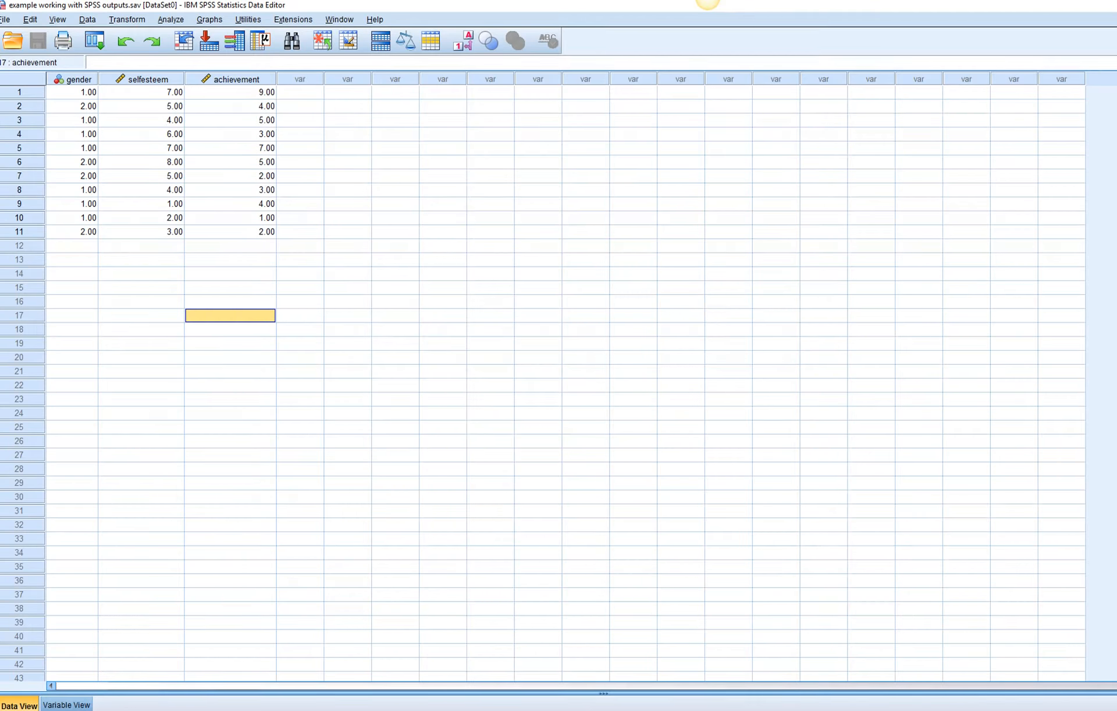
Step: Open the saved output file "output from jan10 analyses" from the Data Editor
left_click(8, 20)
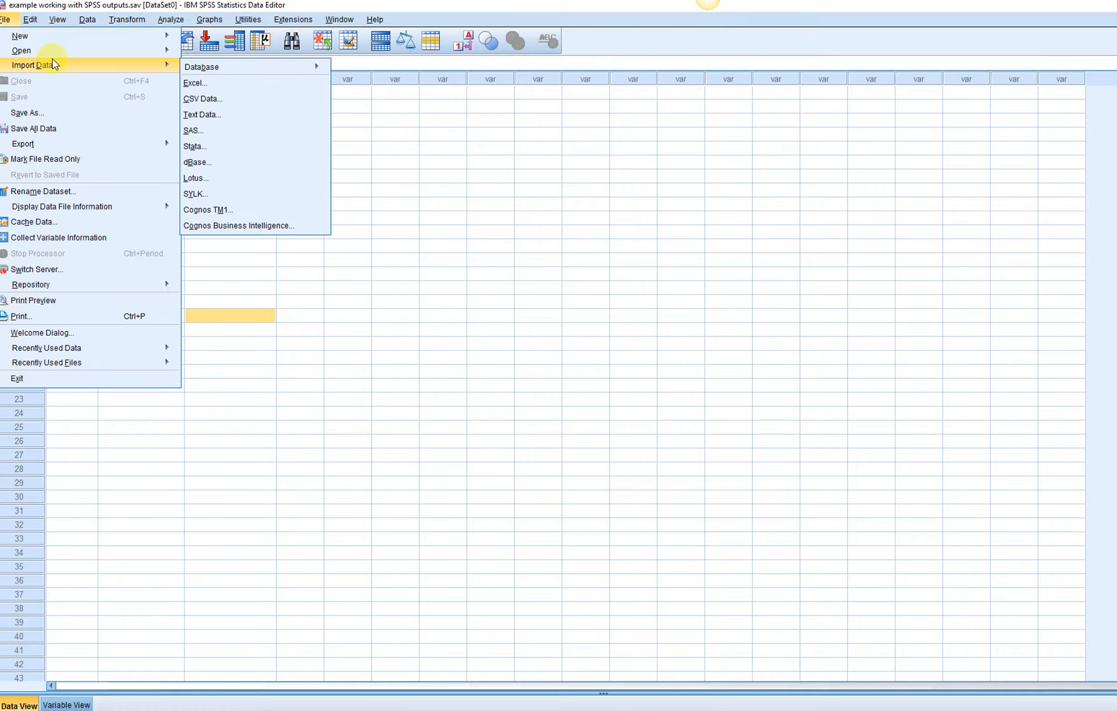
mouse_move(107, 55)
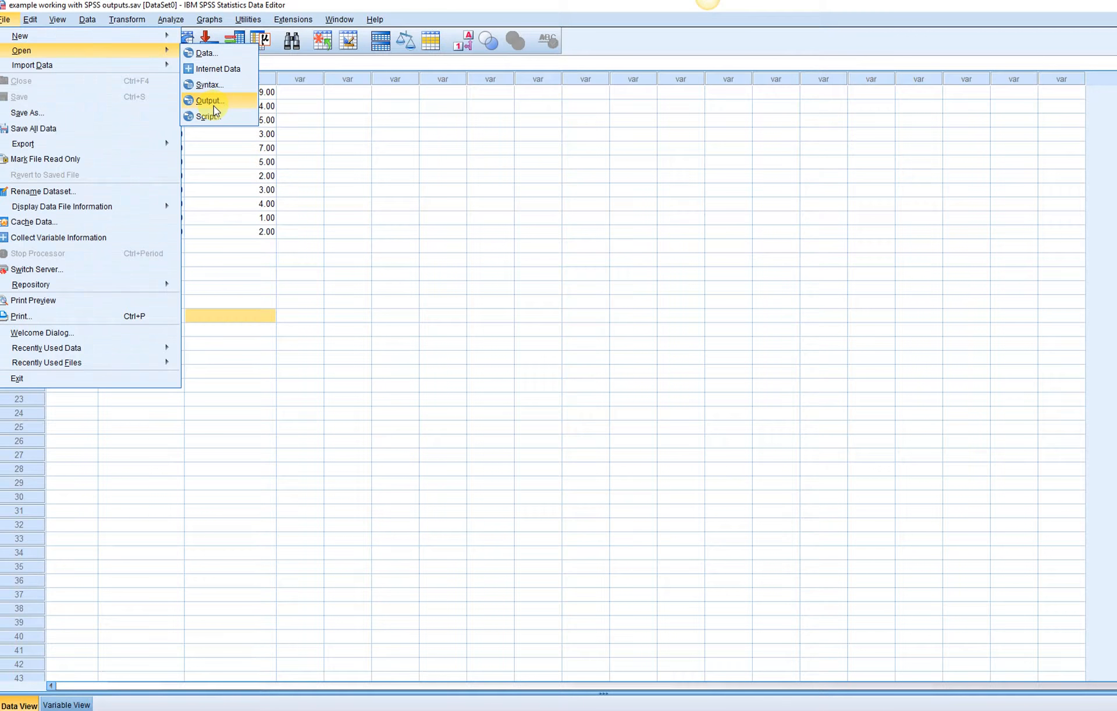
left_click(213, 102)
double_click(476, 297)
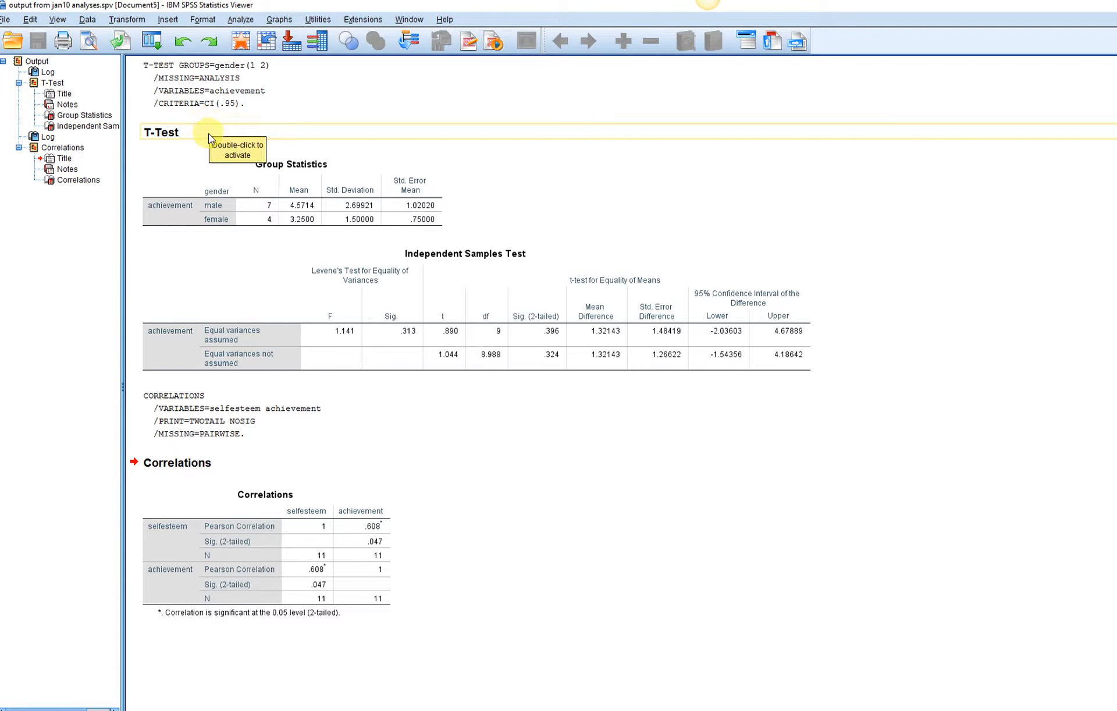
Step: Delete the T-TEST and CORRELATIONS syntax logs from the output
left_click(212, 91)
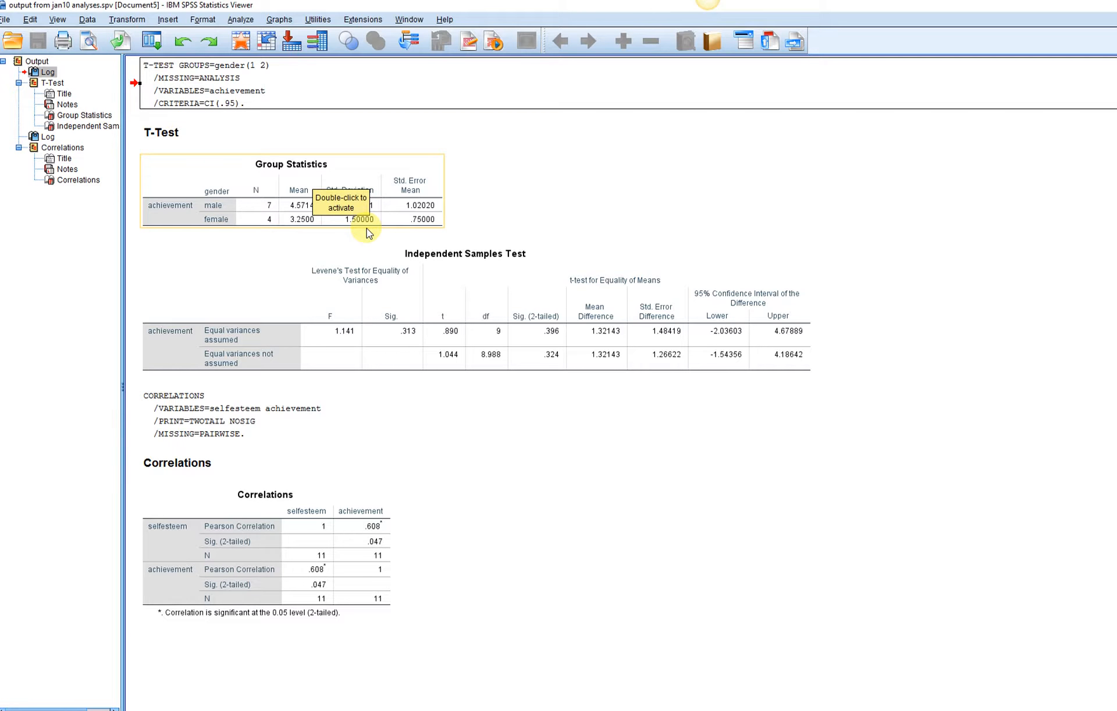
key("Delete")
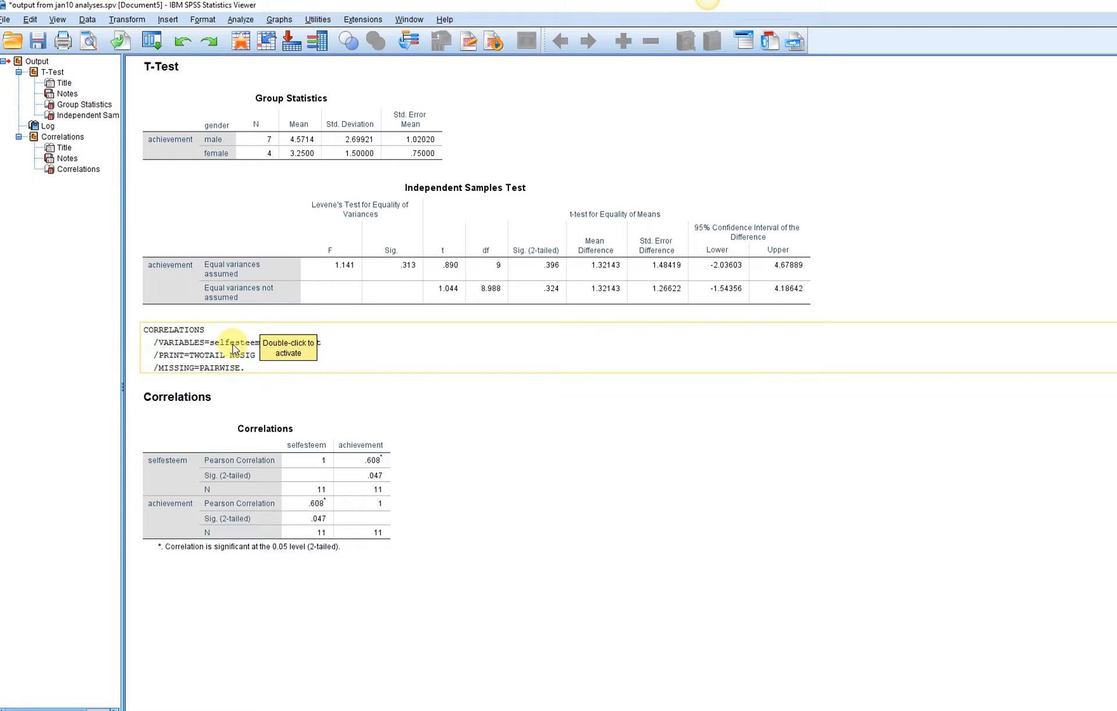
left_click(234, 349)
key("Delete")
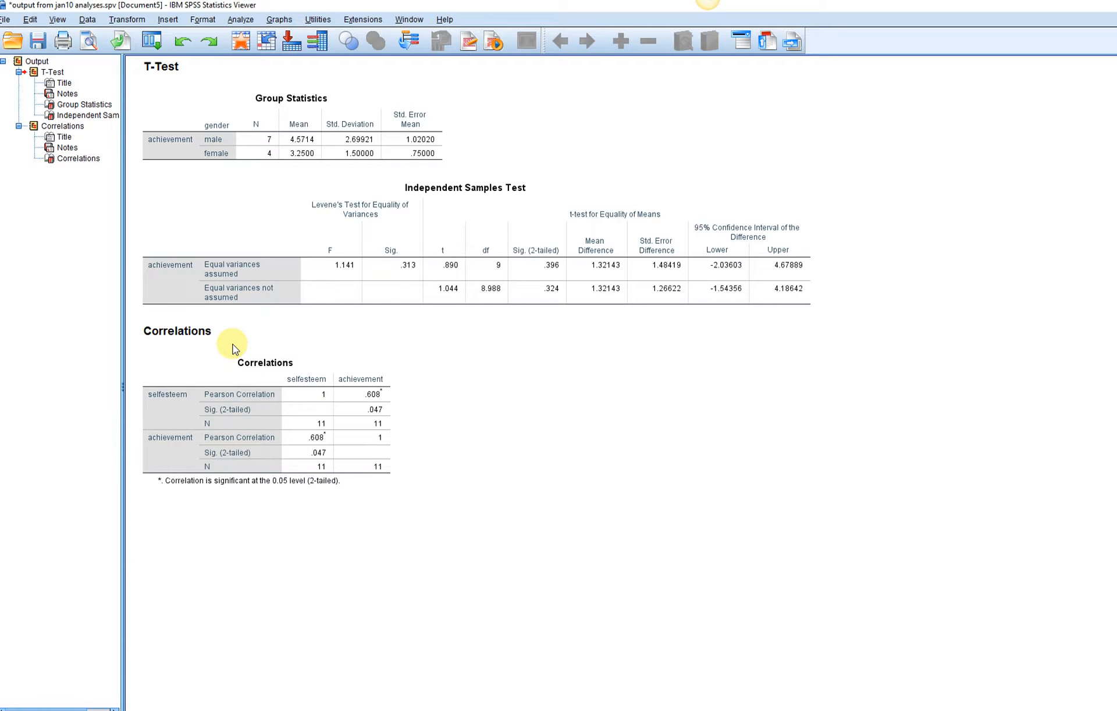
Step: Extend the T-Test title to read "T-Test involving comparing between males and females on achievement. additional notes..."
left_click(192, 68)
double_click(192, 65)
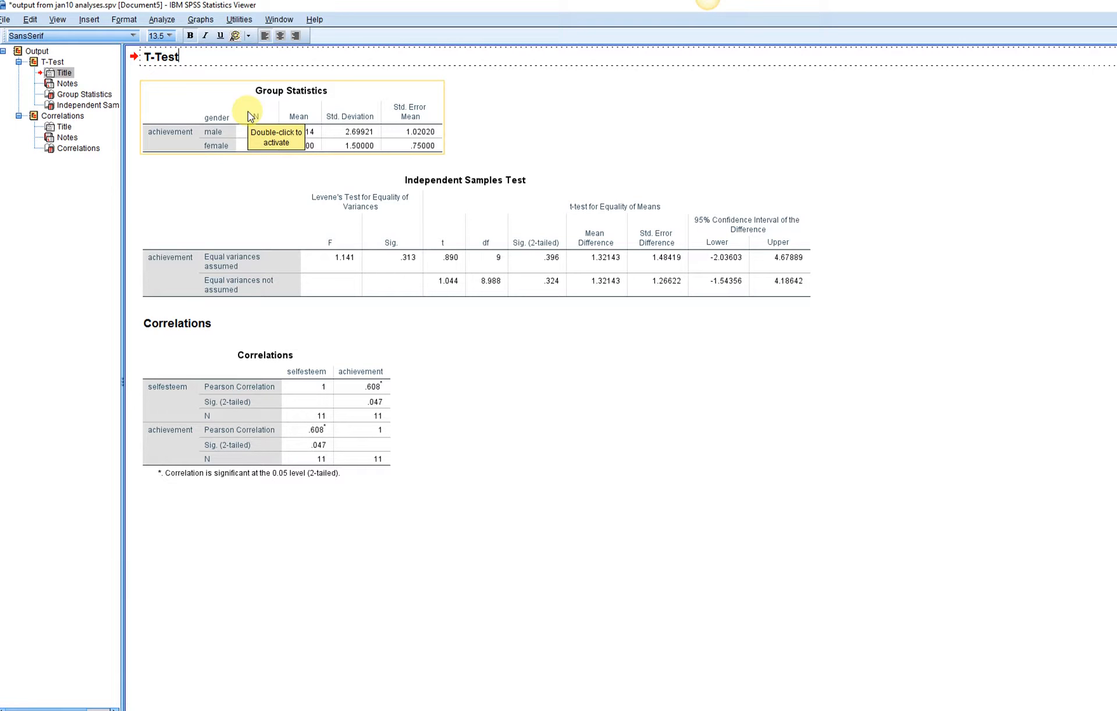
type("inv")
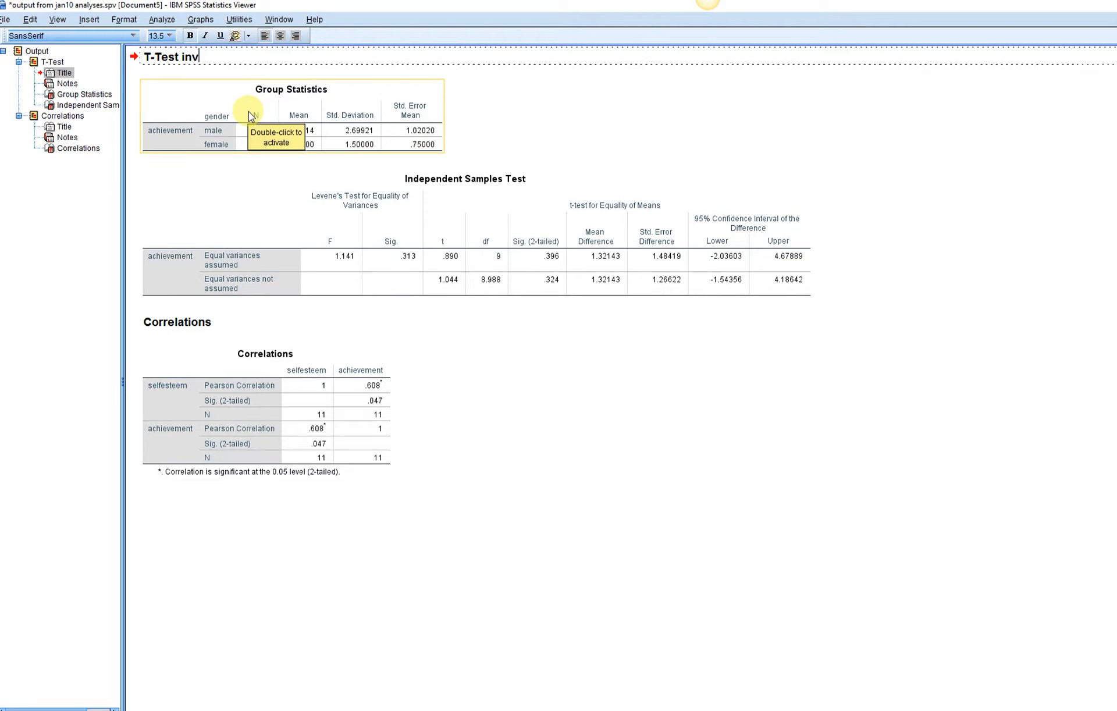
type("olving comparing ")
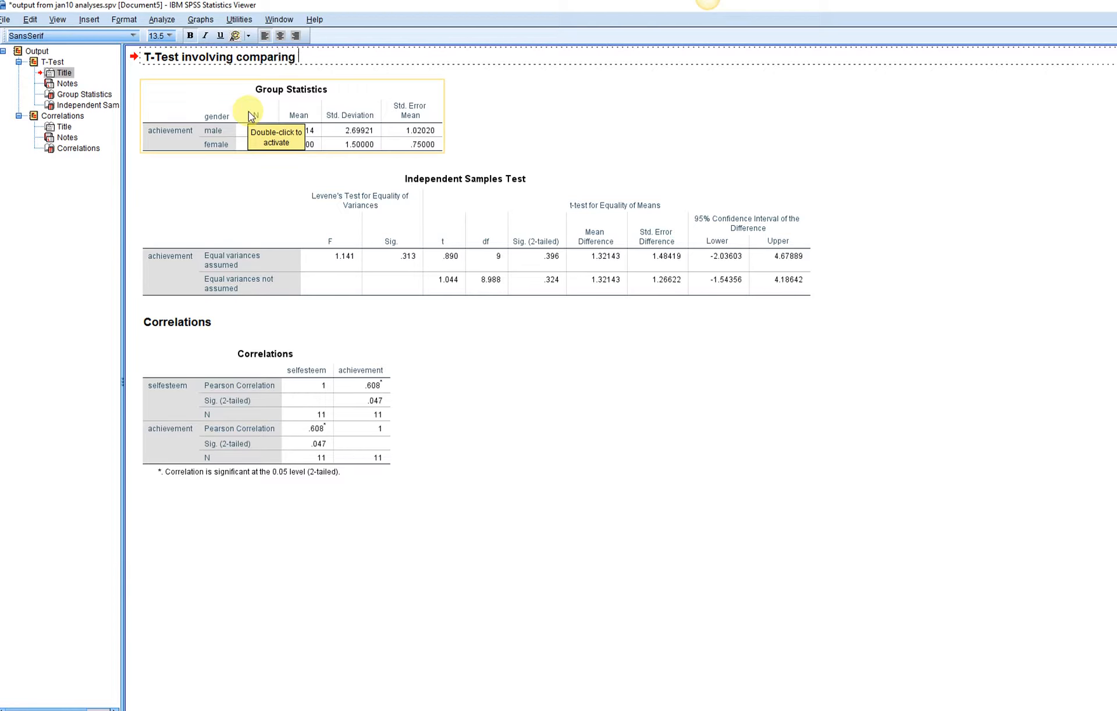
type("between males and females on achievement. additional notes...")
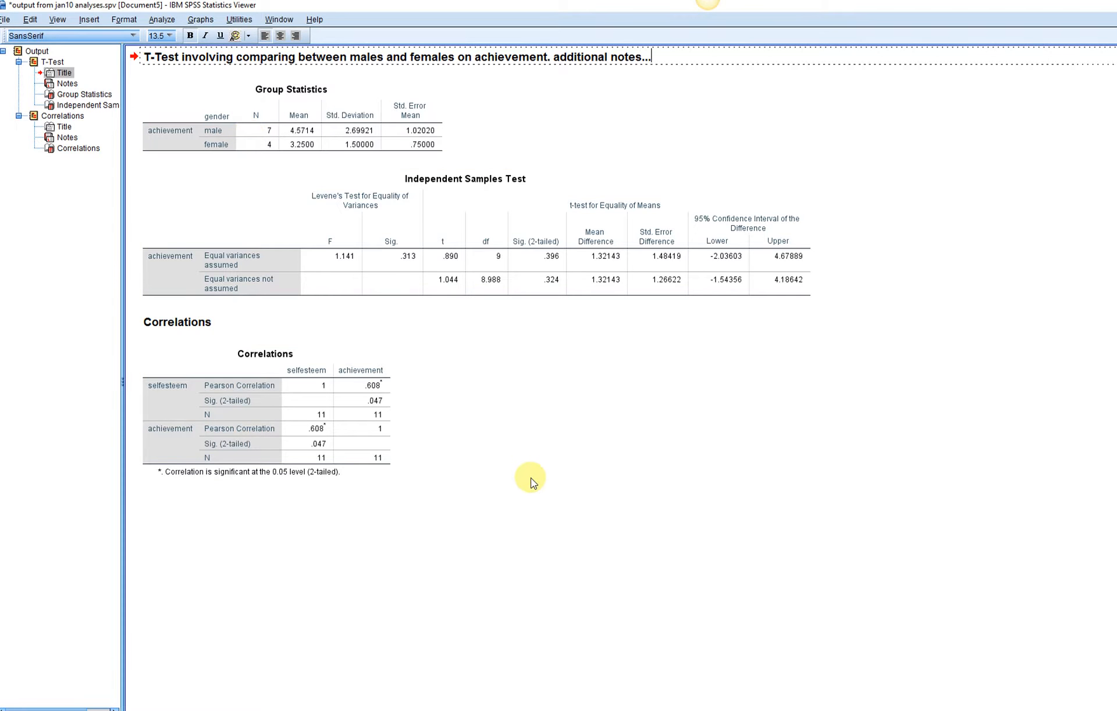
left_click(172, 329)
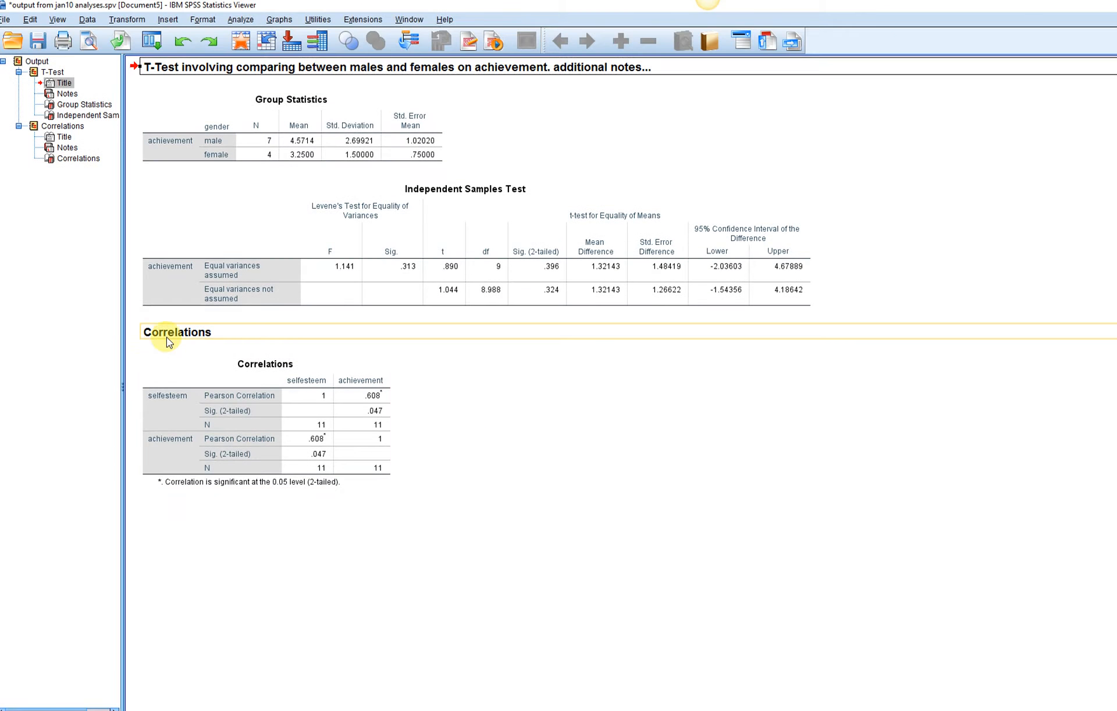
Step: Open the Correlations title for editing and exit without entering any text
double_click(188, 334)
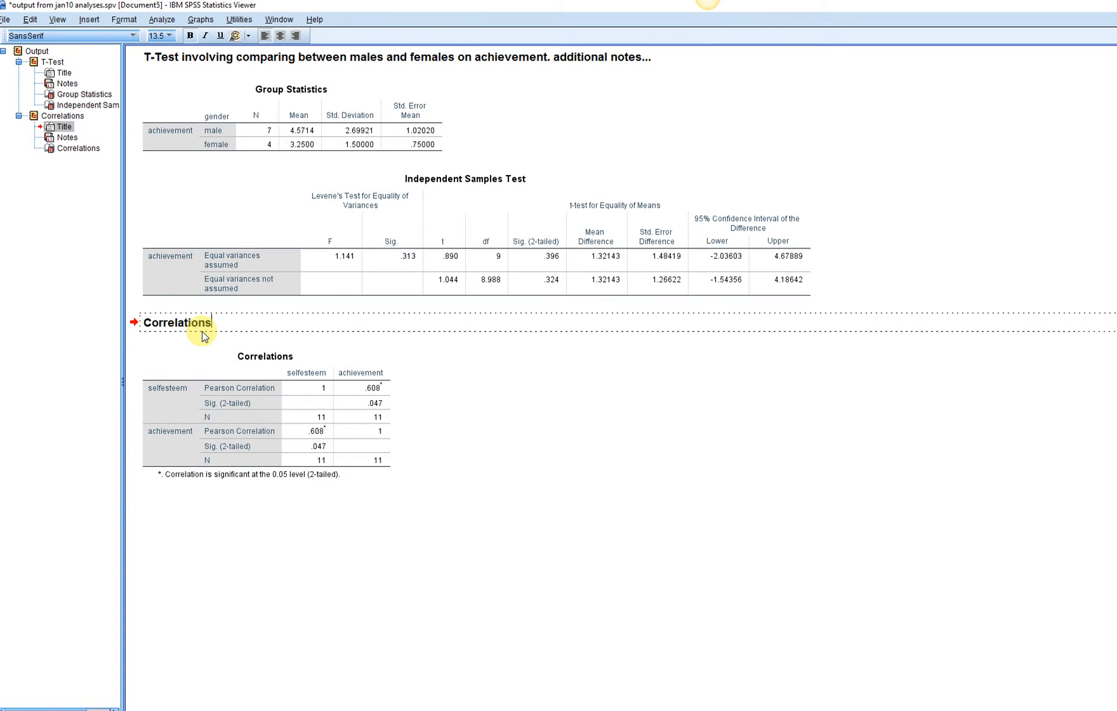
left_click(554, 452)
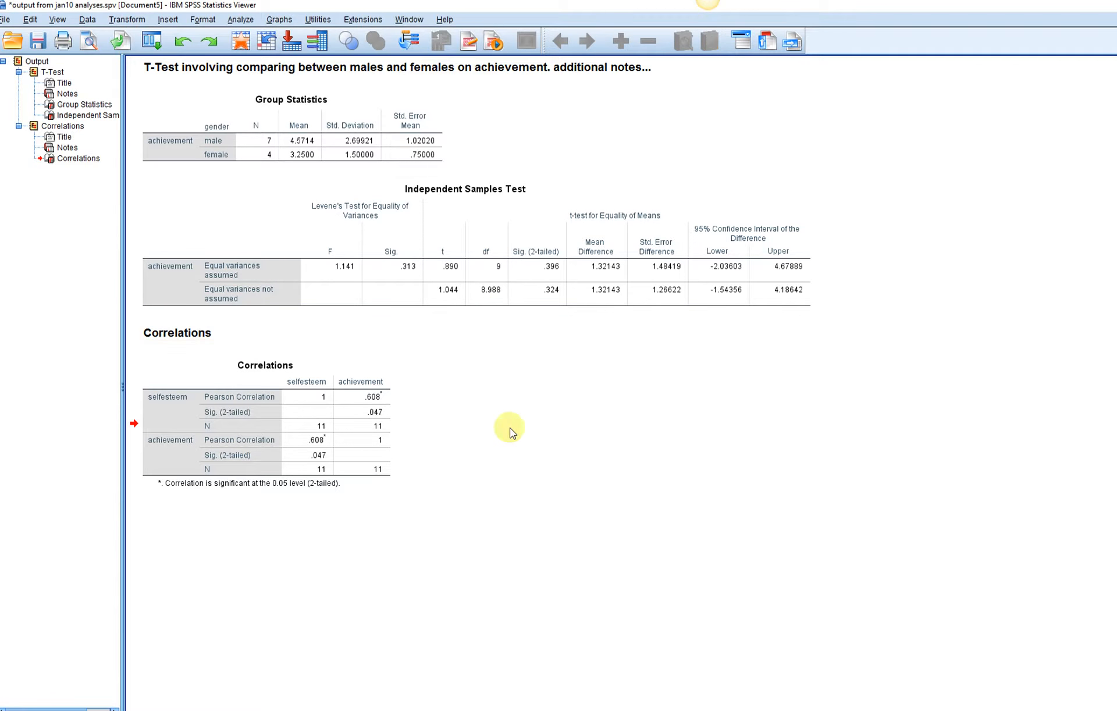
left_click(600, 710)
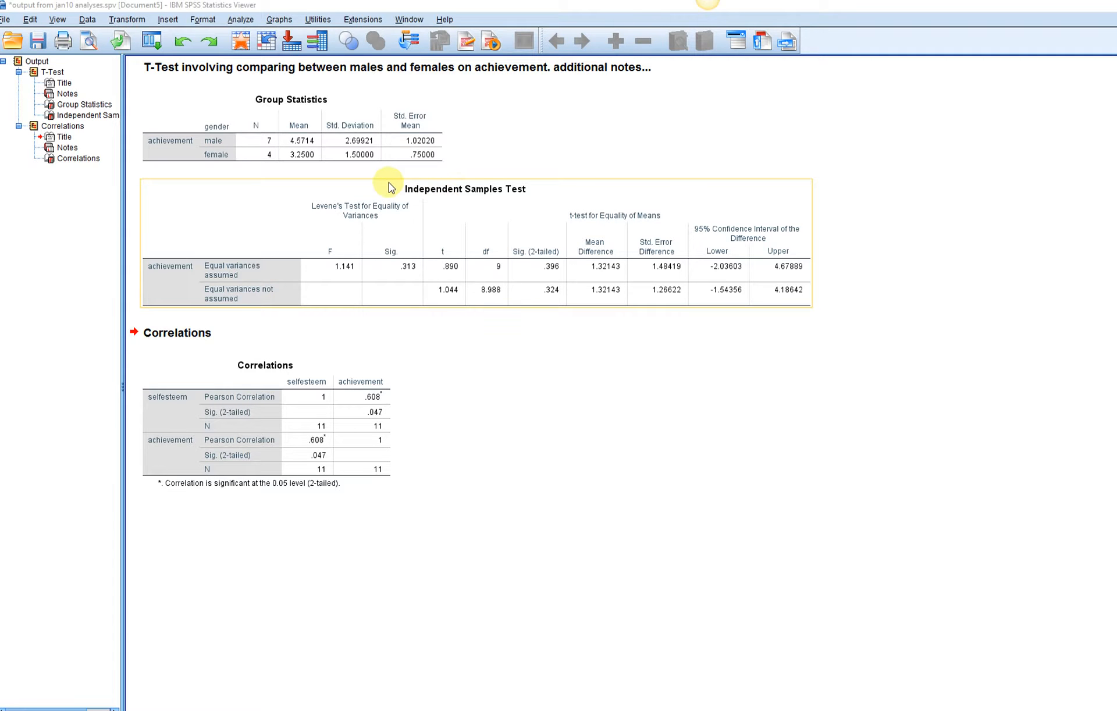
Step: Insert a new text item below the Group Statistics table reading "type in text here"
left_click(349, 138)
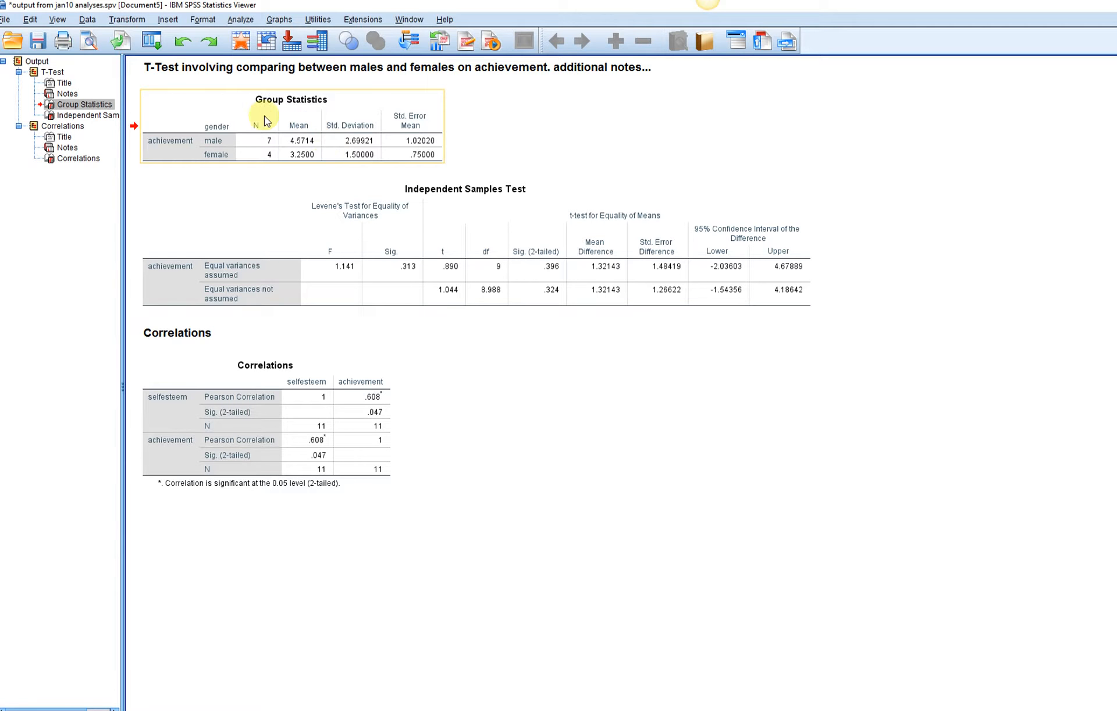
left_click(169, 21)
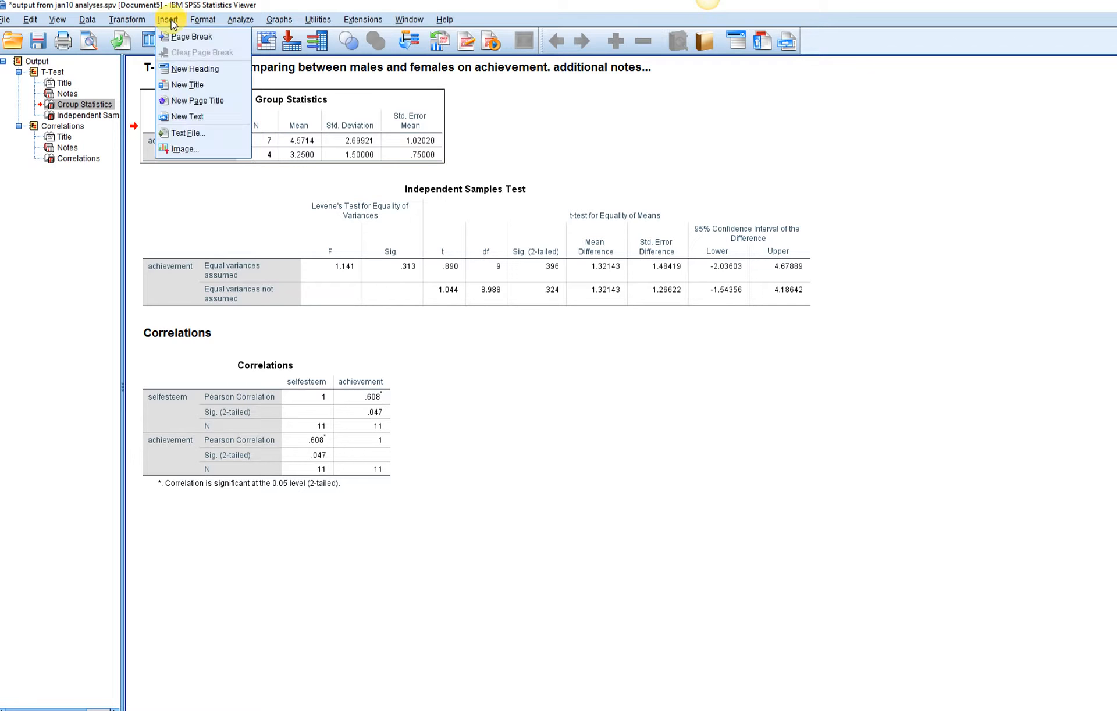
left_click(189, 117)
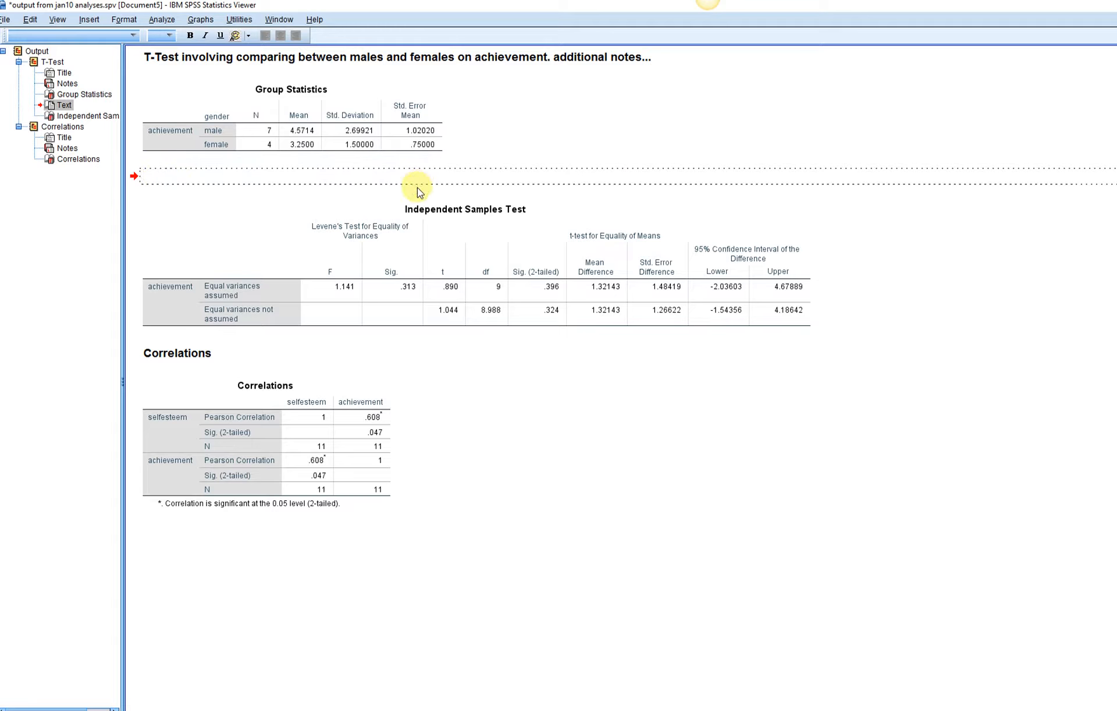
type("type in text here")
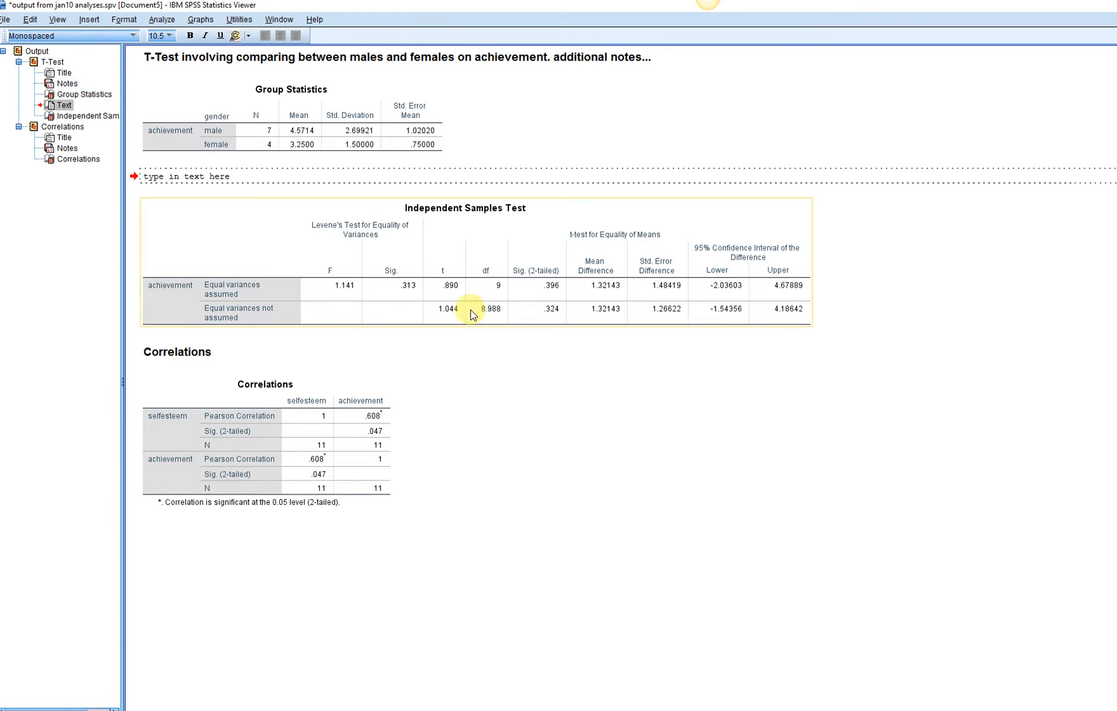
left_click(535, 413)
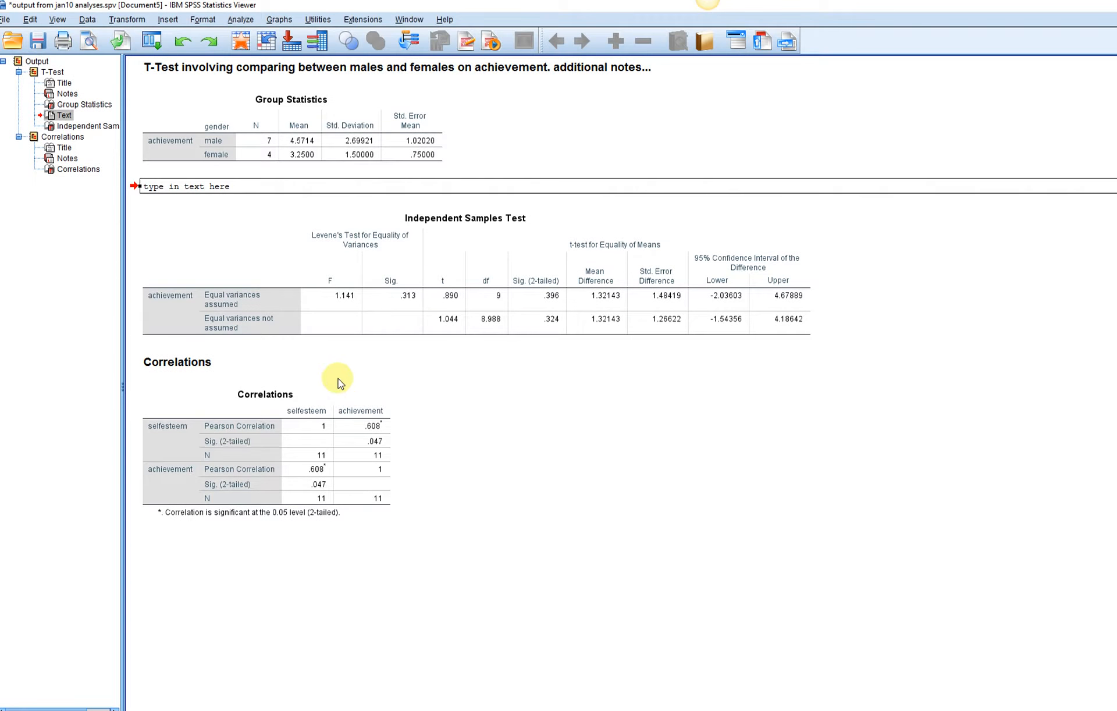
Step: Insert a new text item below the Independent Samples Test table reading "type in text here"
left_click(291, 311)
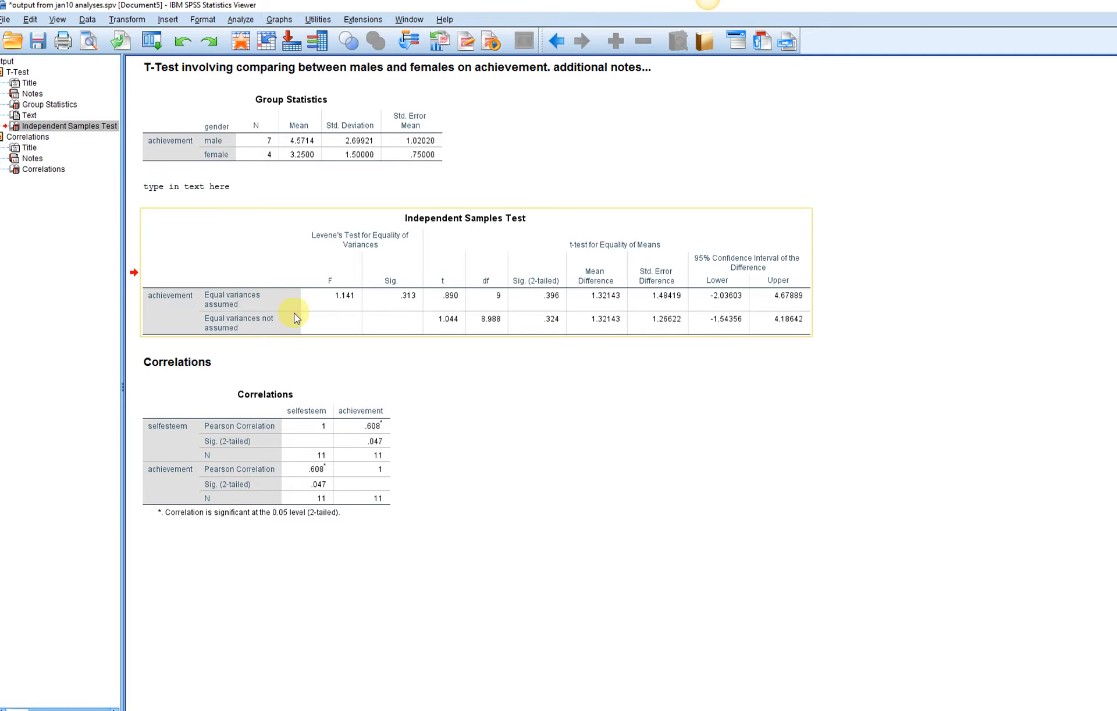
left_click(168, 19)
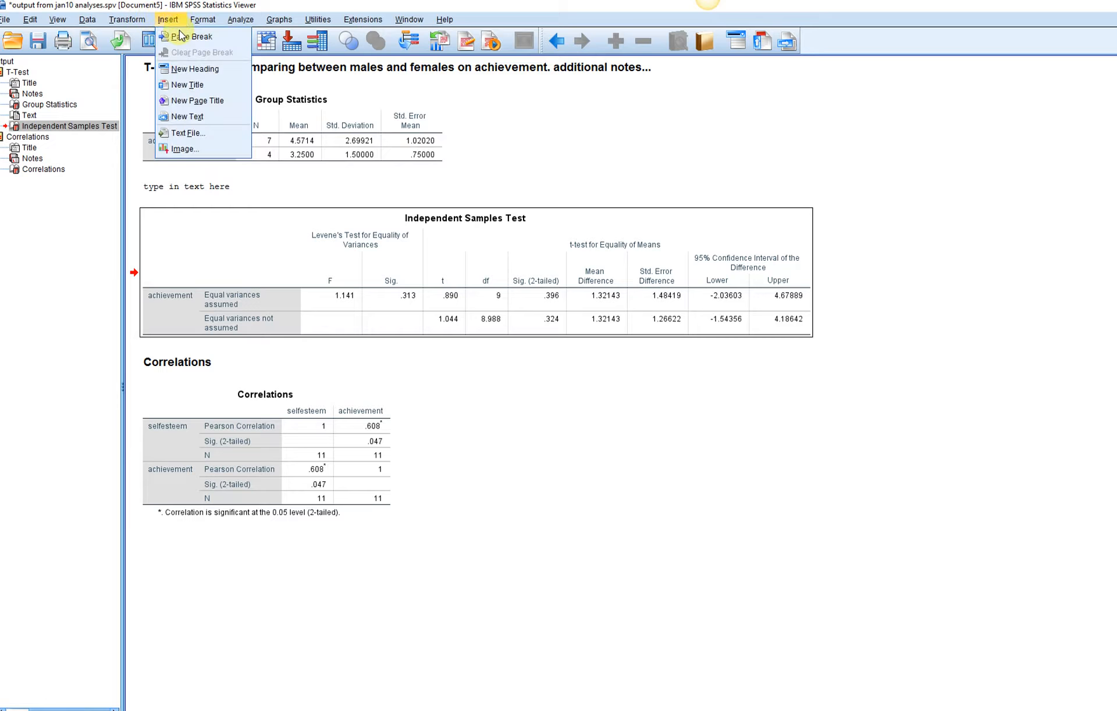
left_click(195, 117)
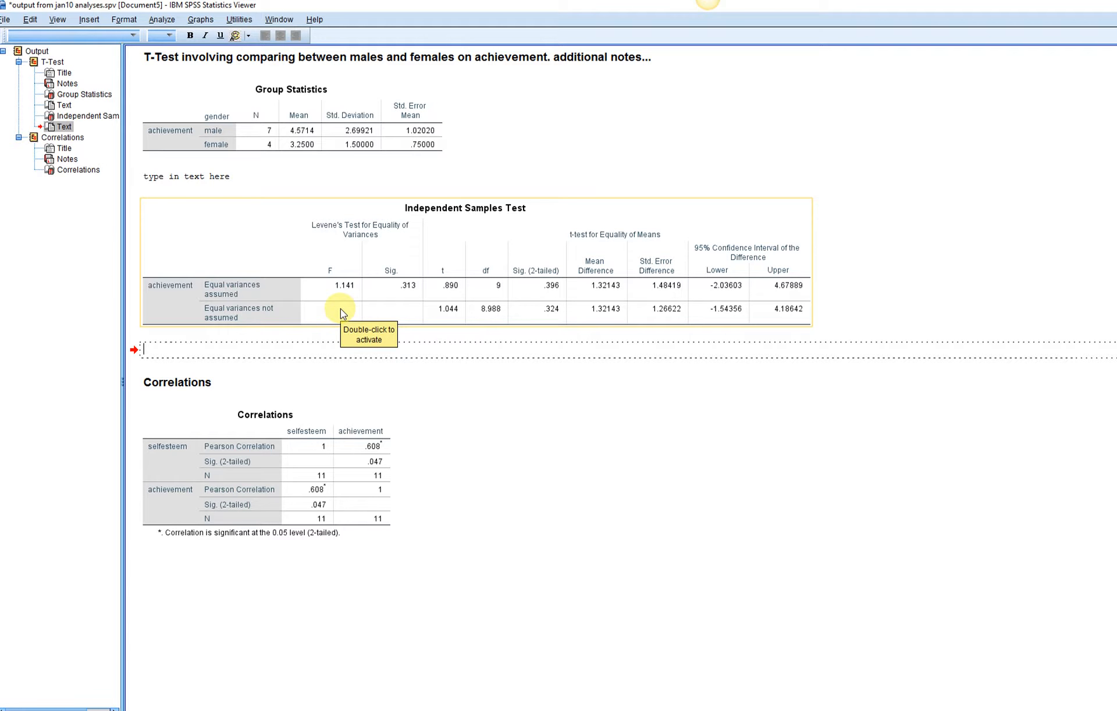
type("type in te")
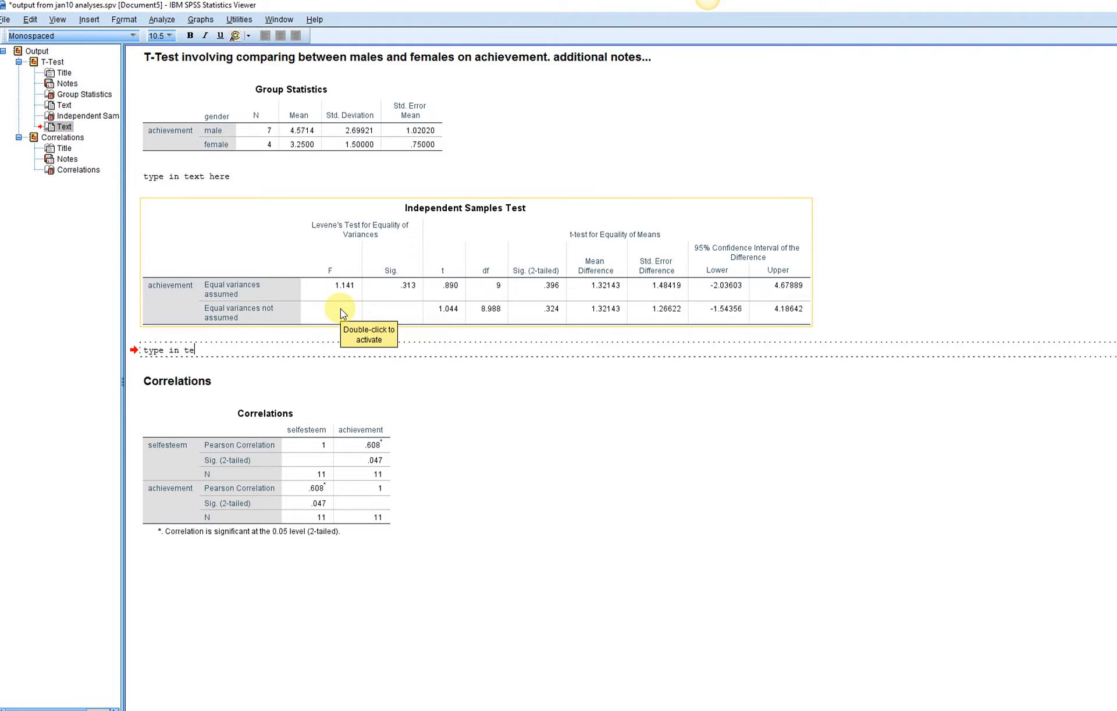
type("xt here")
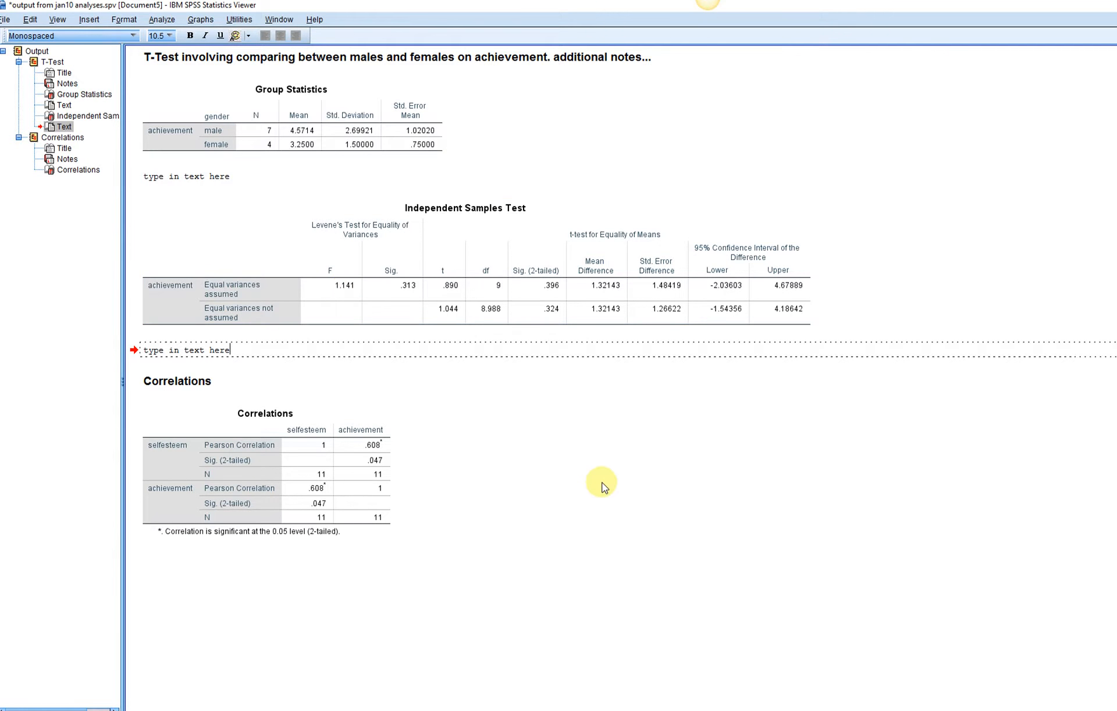
left_click(602, 482)
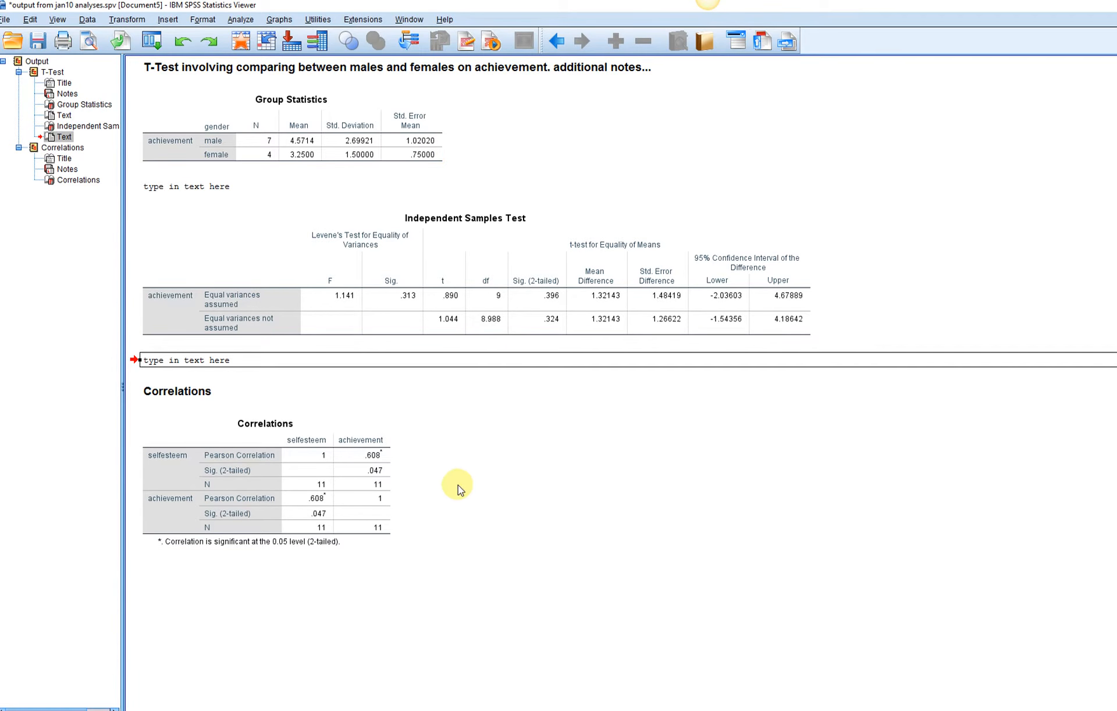
Step: Deselect the inserted text and save the edited output document under its existing name
left_click(505, 518)
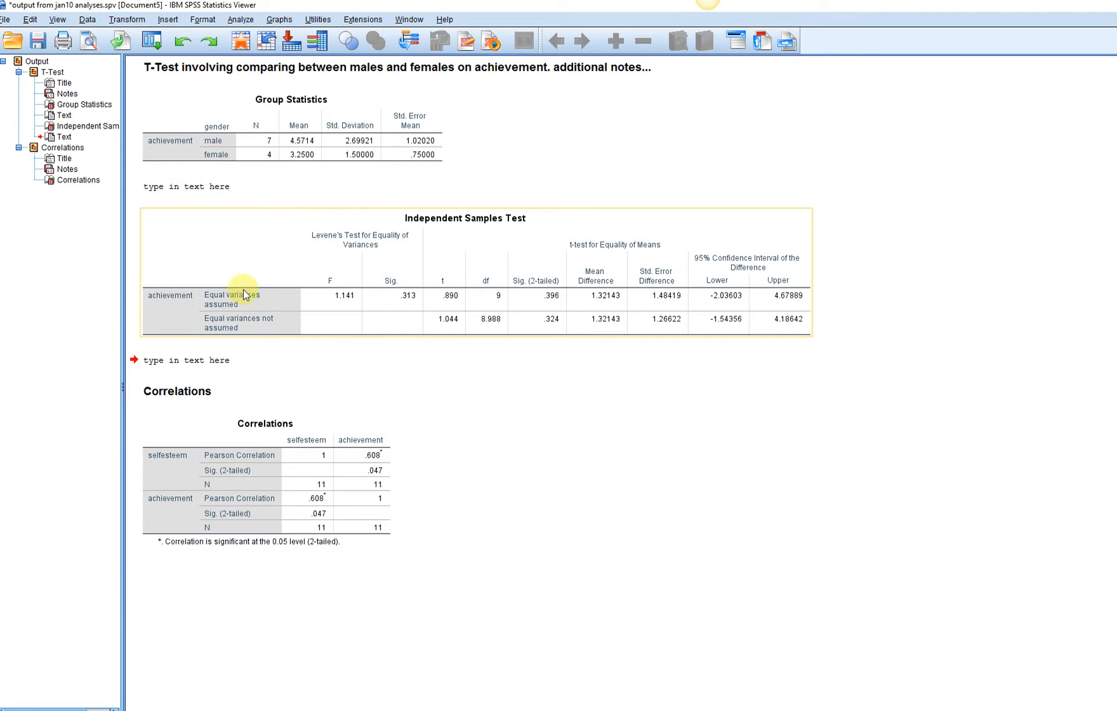
left_click(5, 19)
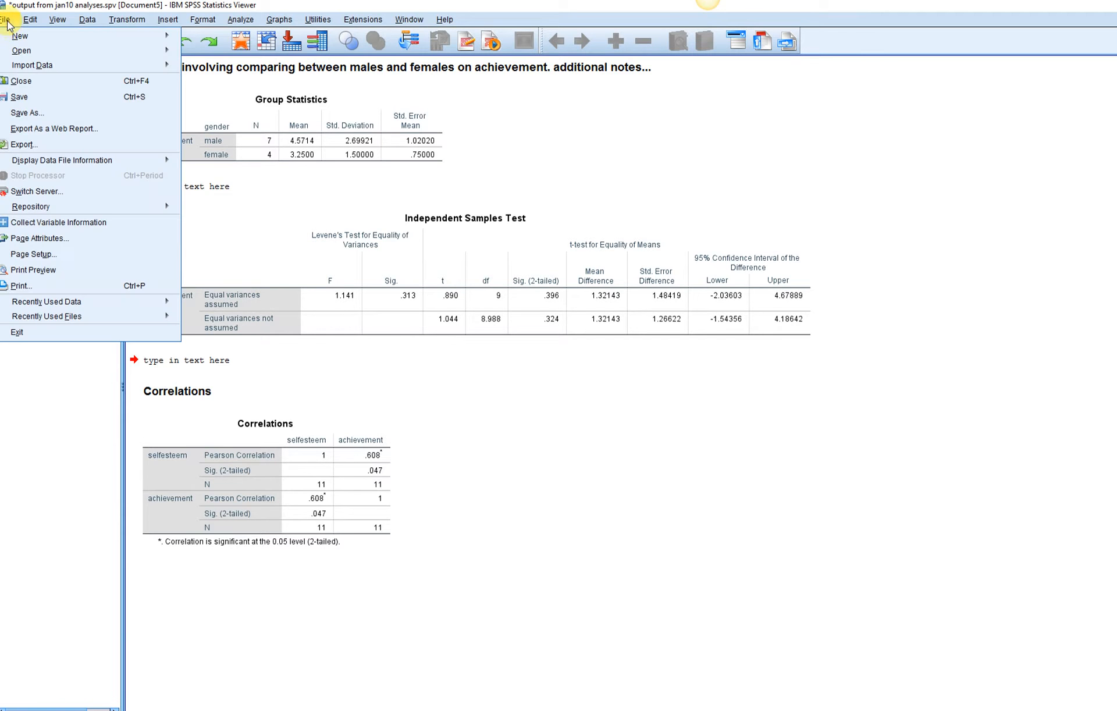
left_click(66, 104)
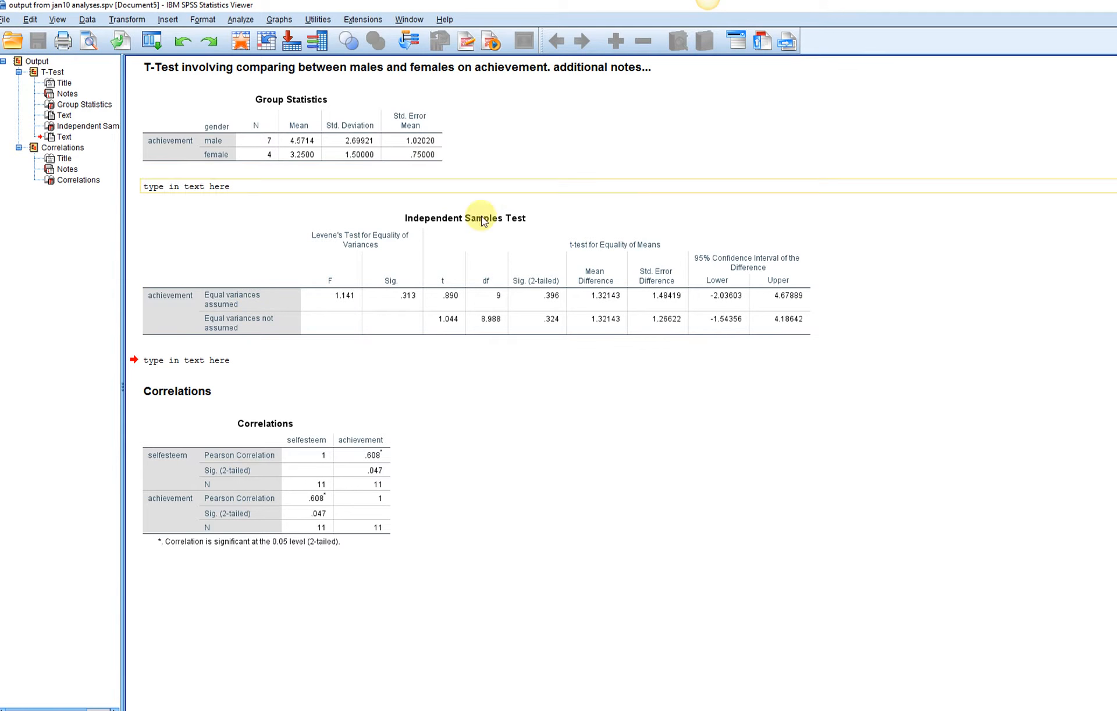
Step: Start exporting all of the output, accept the existing Word/RTF options, and choose Word/RTF (*.doc) as the document type
left_click(7, 21)
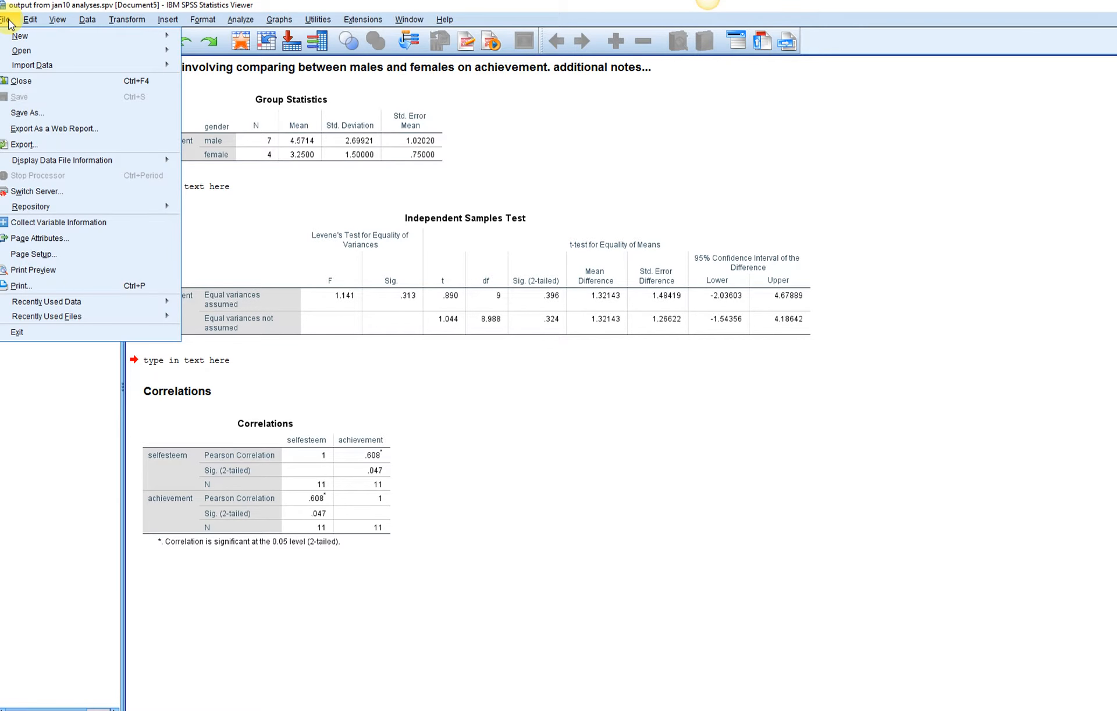
left_click(23, 145)
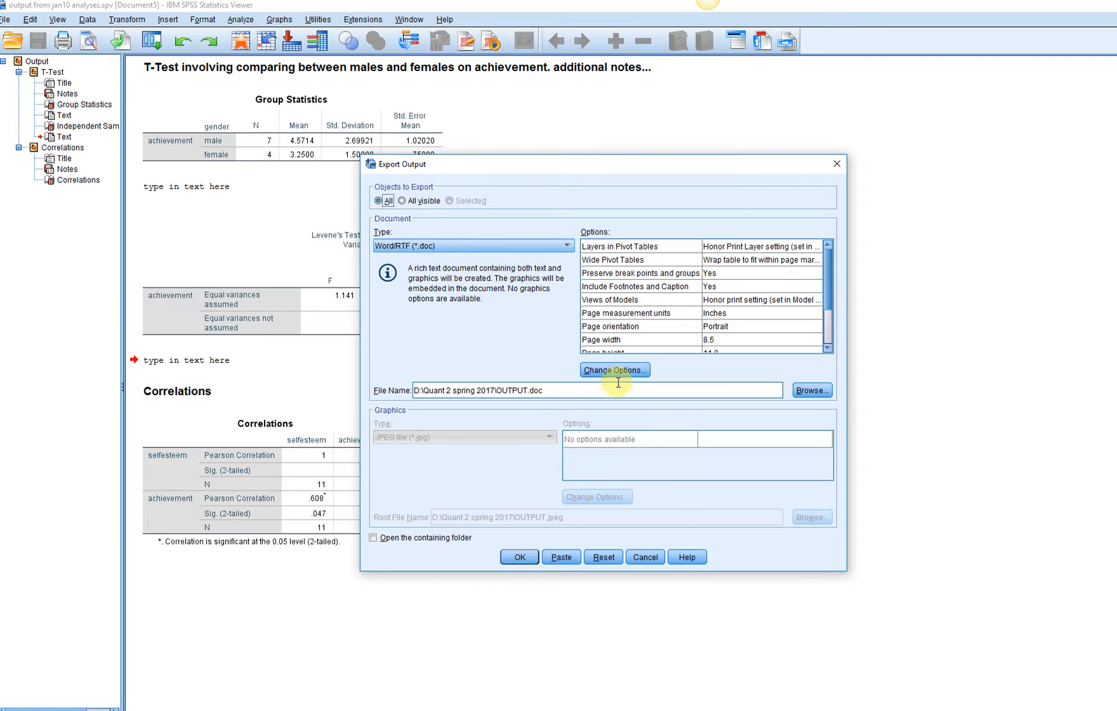
left_click(633, 372)
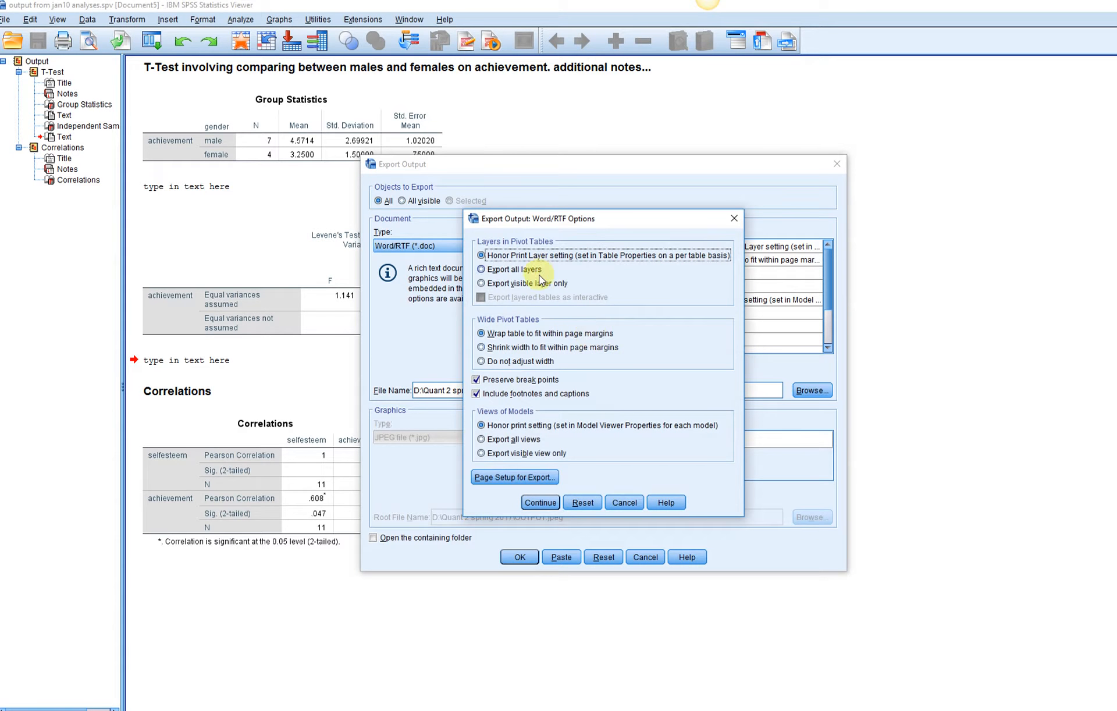
left_click(602, 710)
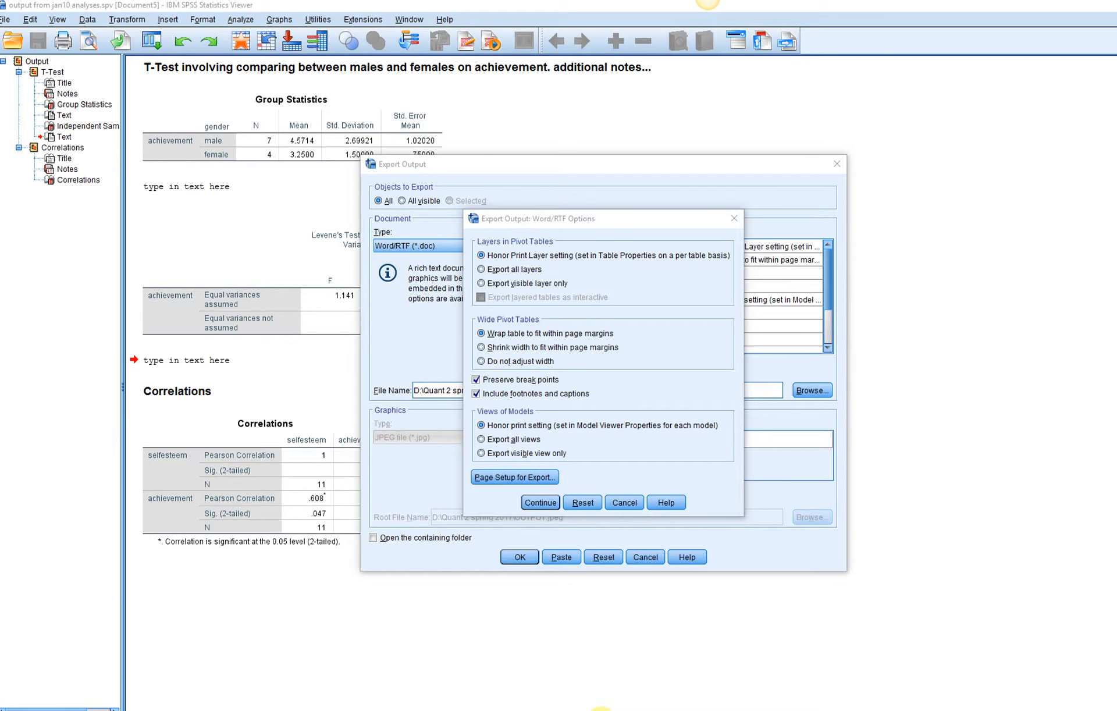
left_click(541, 503)
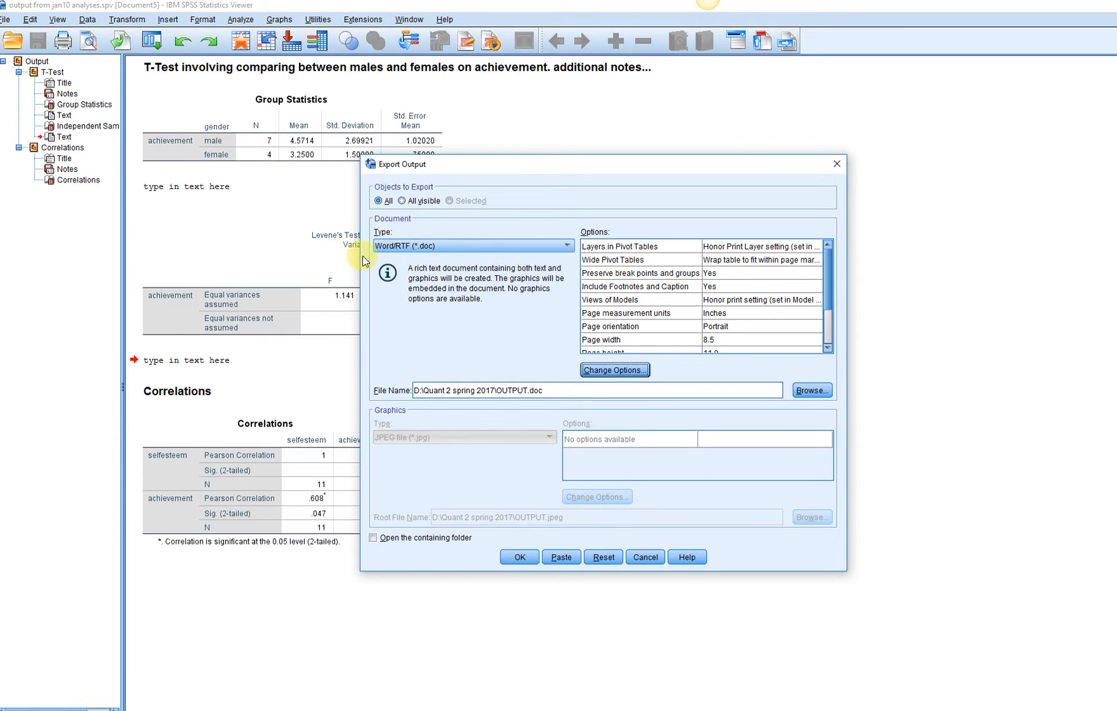
left_click(573, 248)
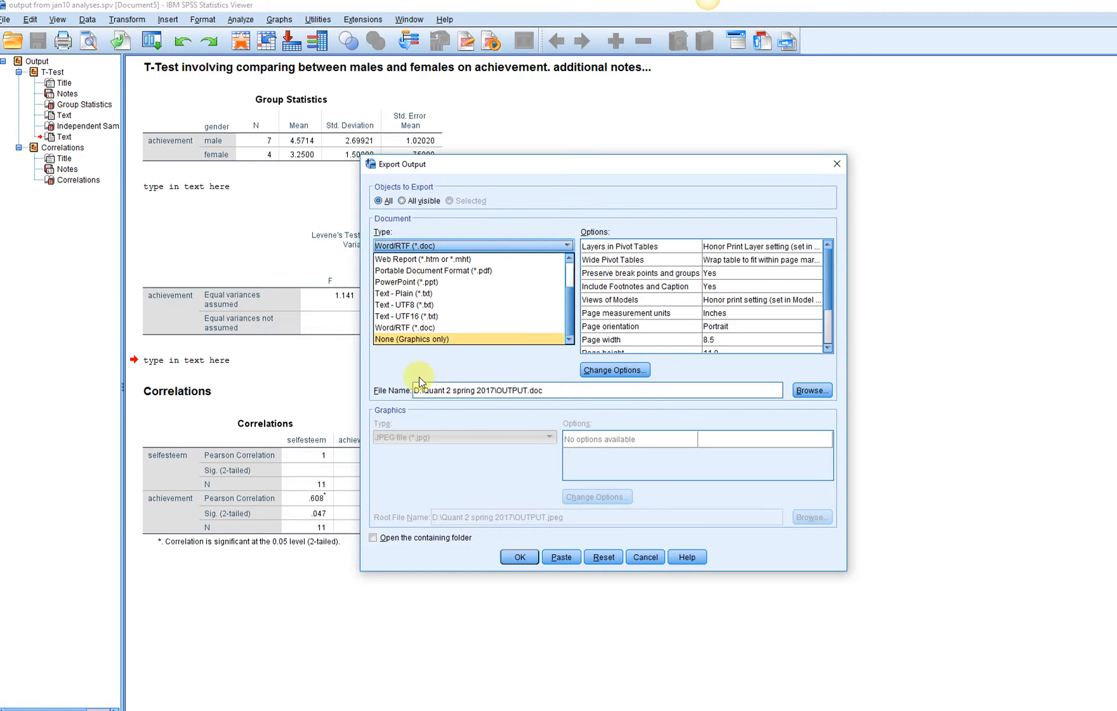
left_click(401, 329)
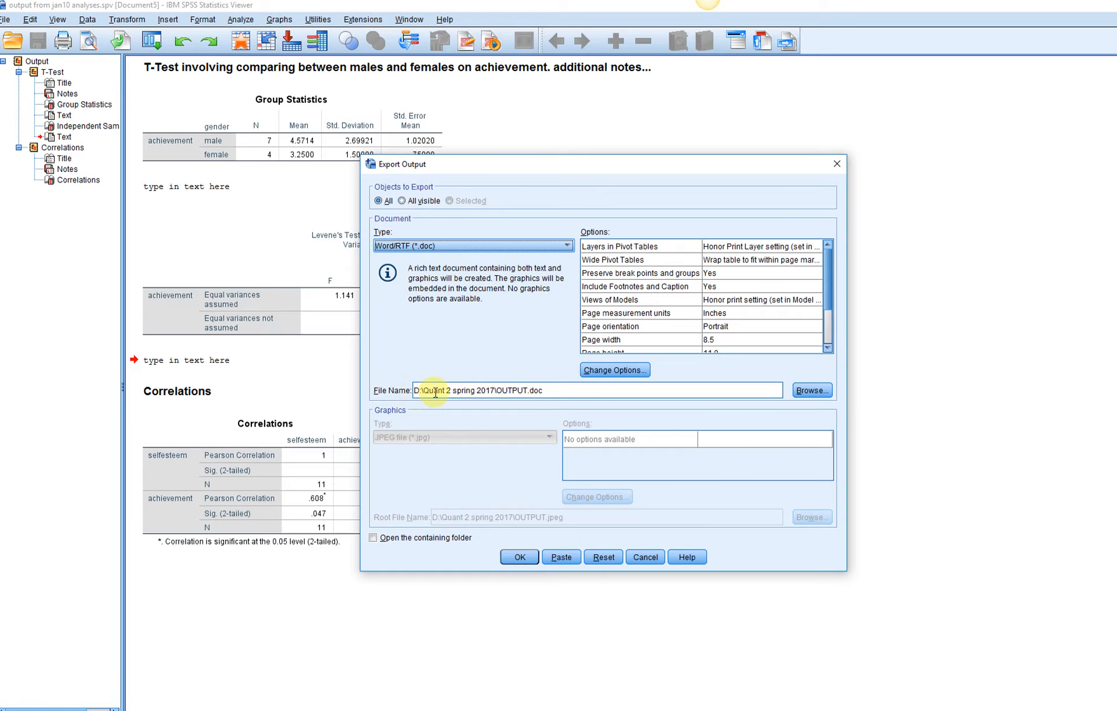
Step: Name the Word export file "jan 9 output" in D:\Quant 2 spring 2017 and run the export
triple_click(528, 391)
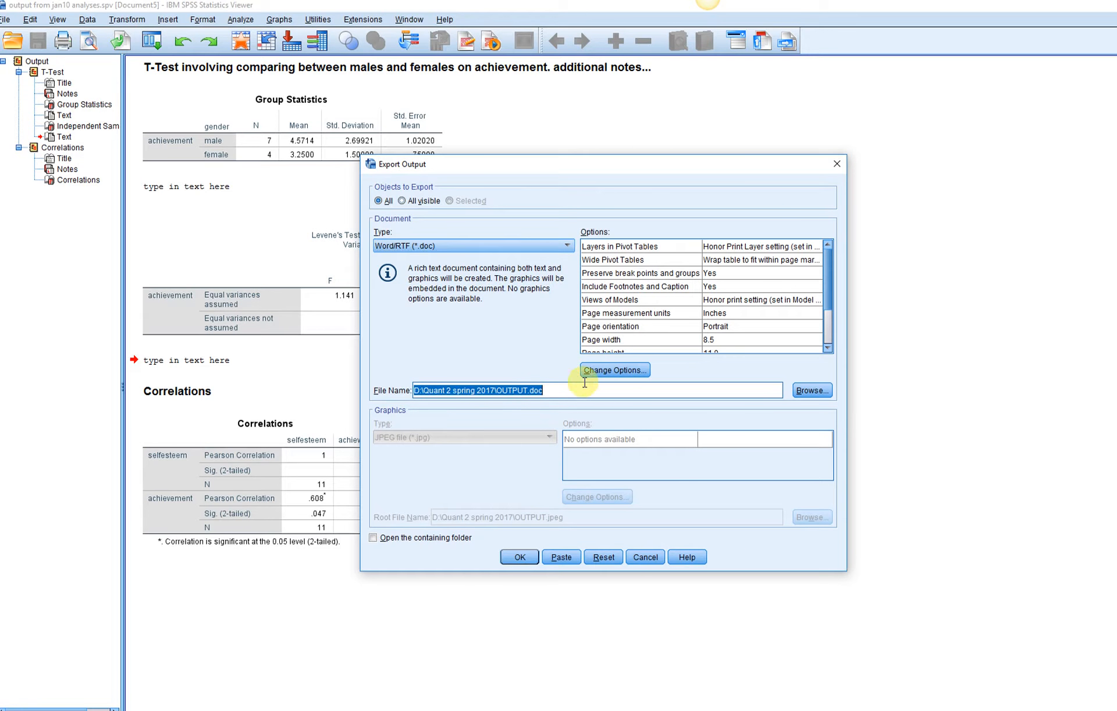
left_click(528, 391)
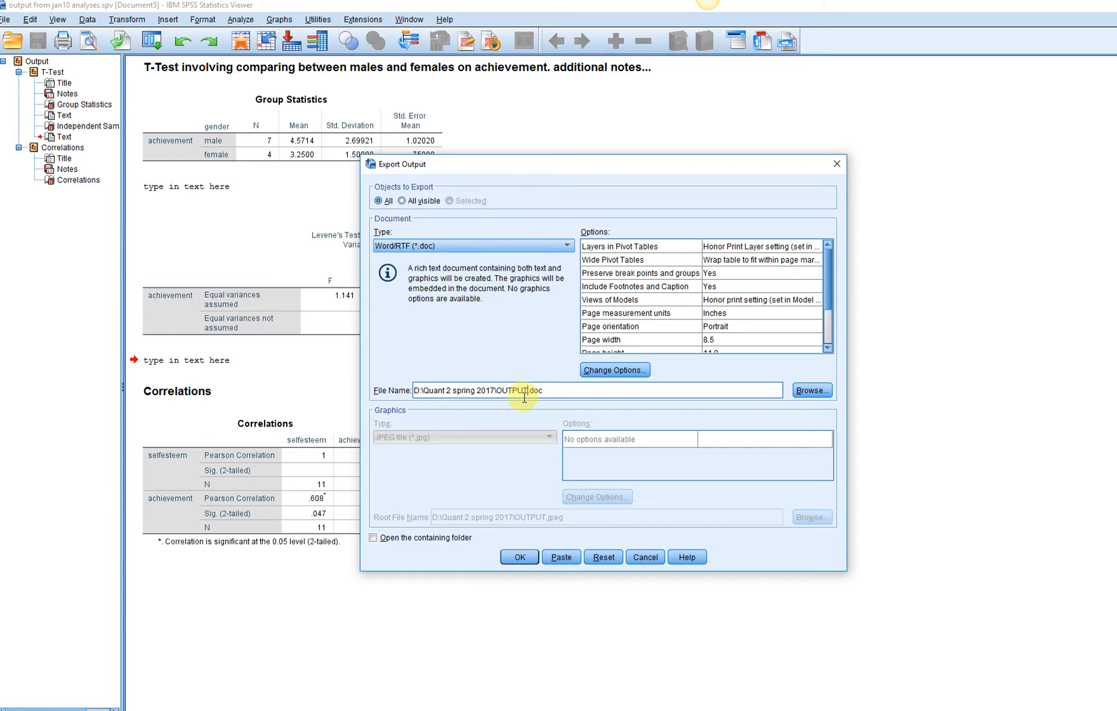
left_click(515, 557)
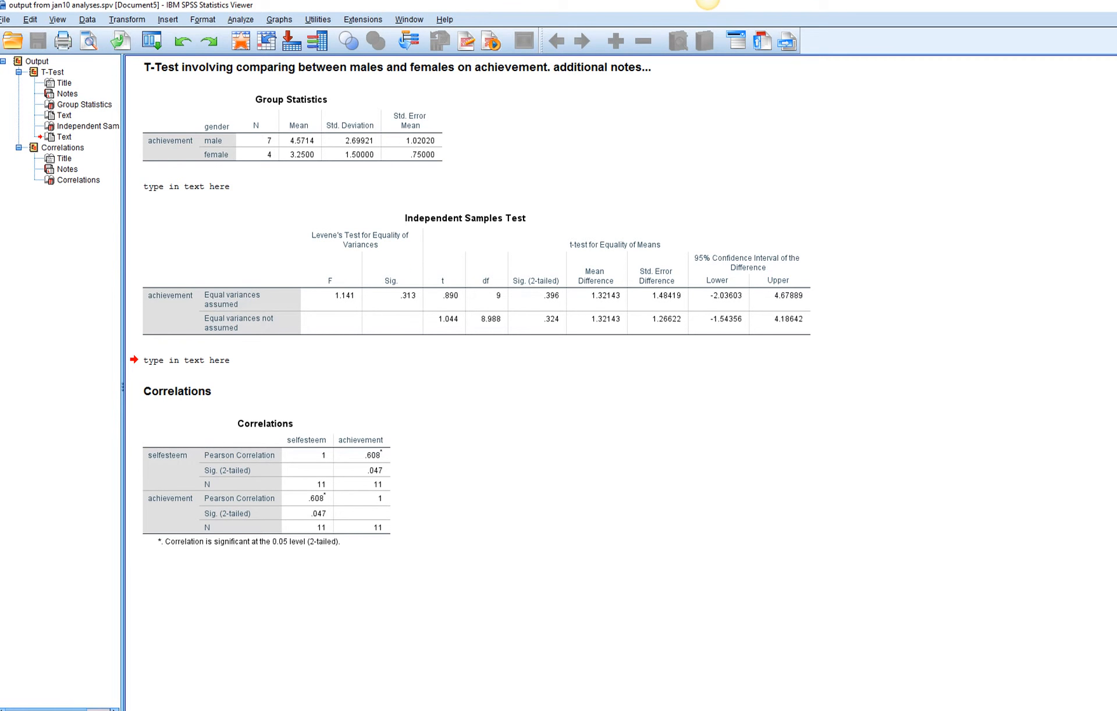
Step: Open the exported "jan 9 output" document from the Quant 2 spring 2017 folder in Word and examine its notes, tables and inserted text
mouse_move(604, 710)
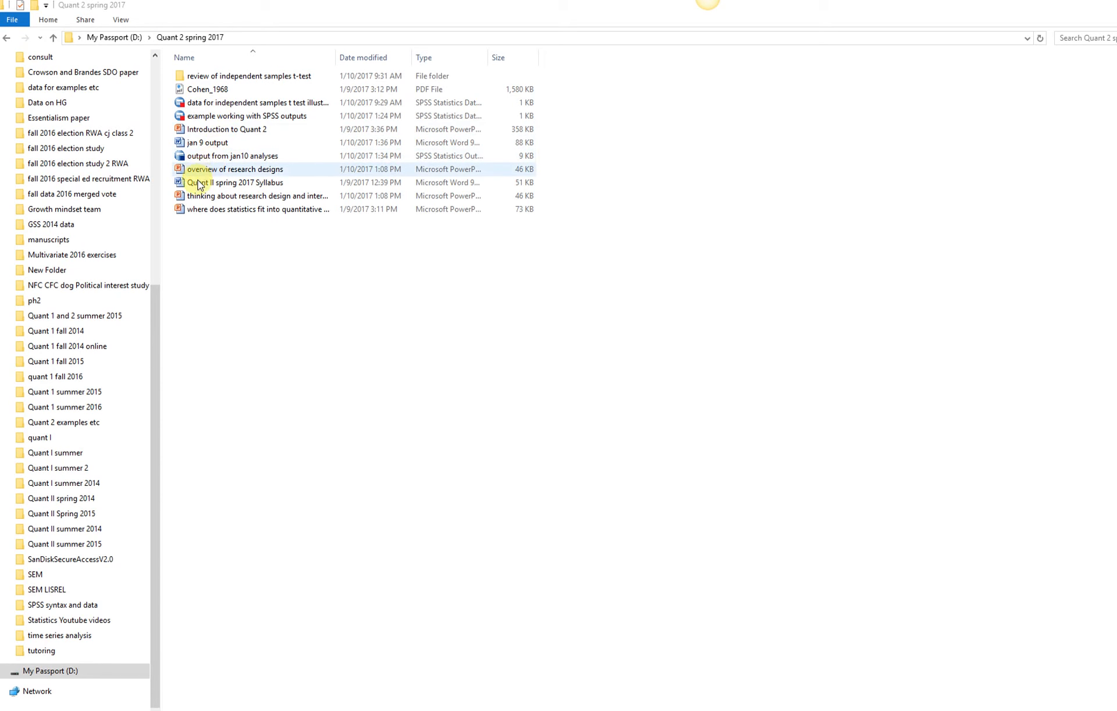
double_click(232, 147)
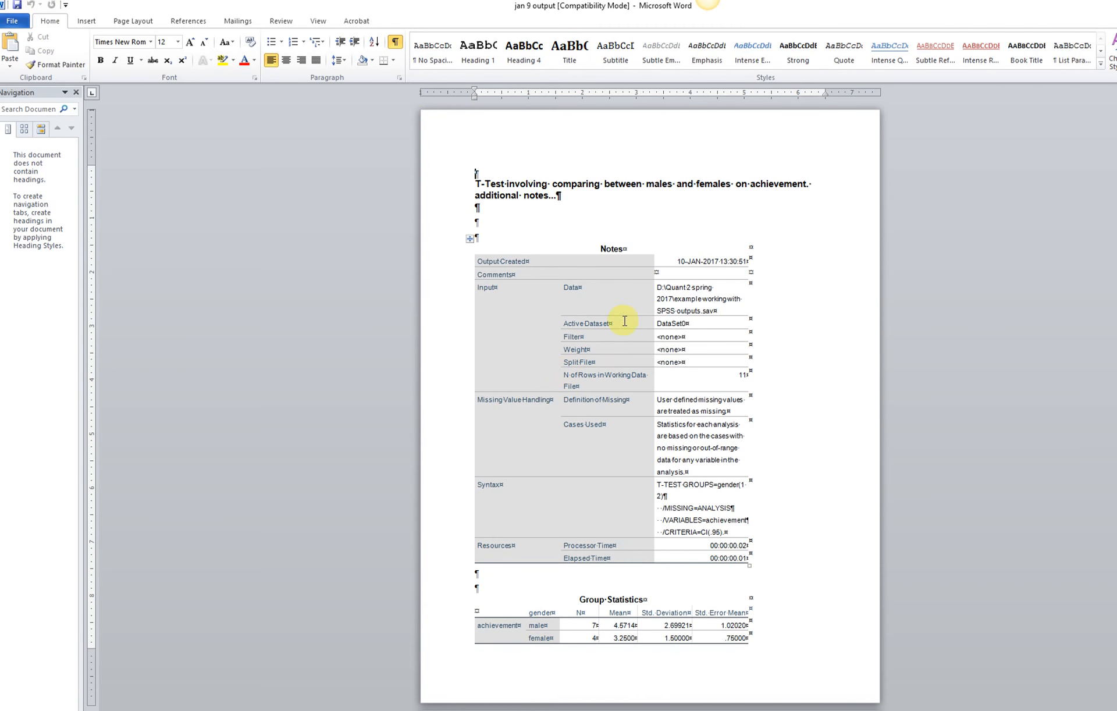
scroll(624, 321, "down", 20)
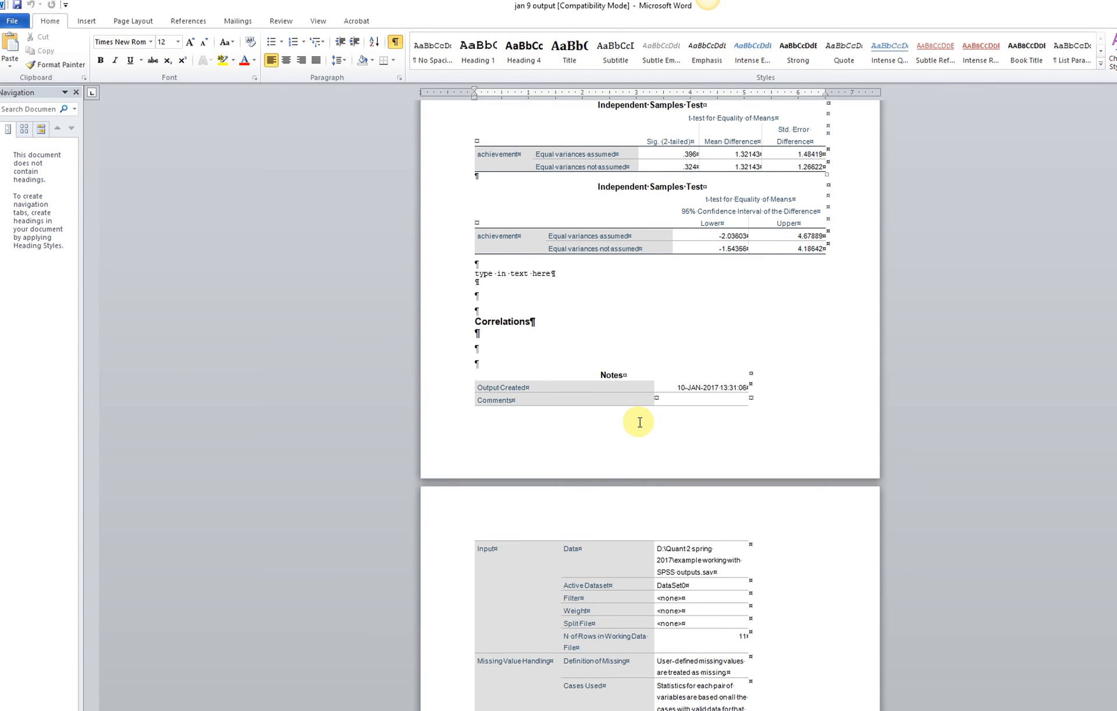
scroll(640, 423, "down", 10)
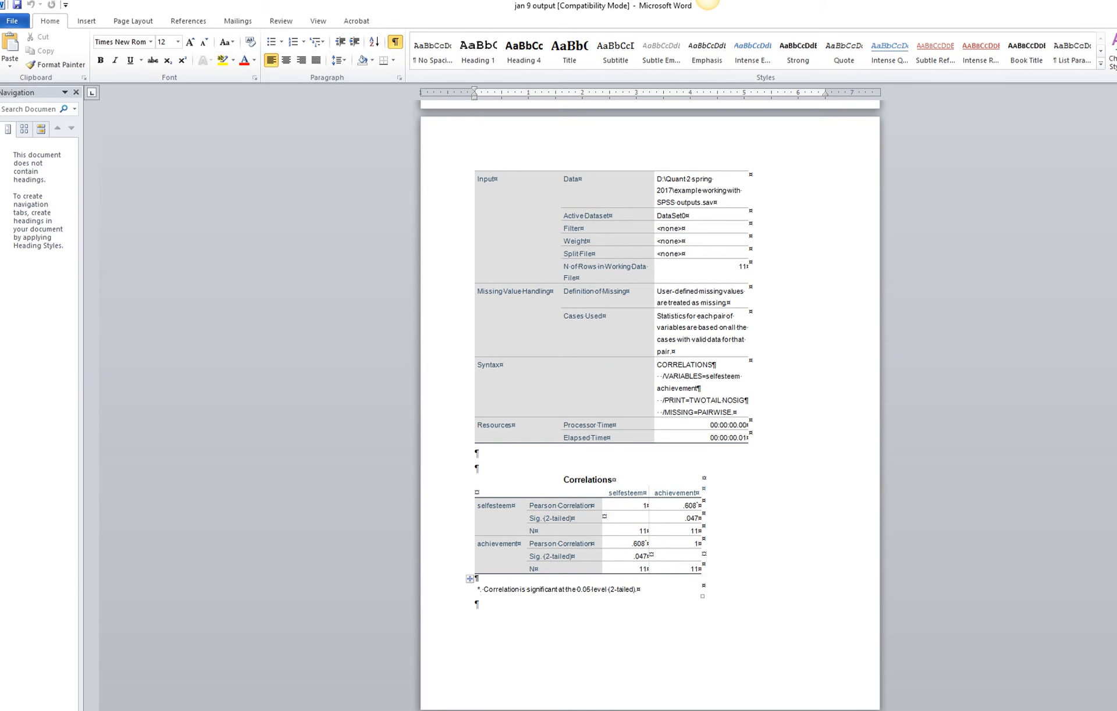
scroll(600, 710, "up", 10)
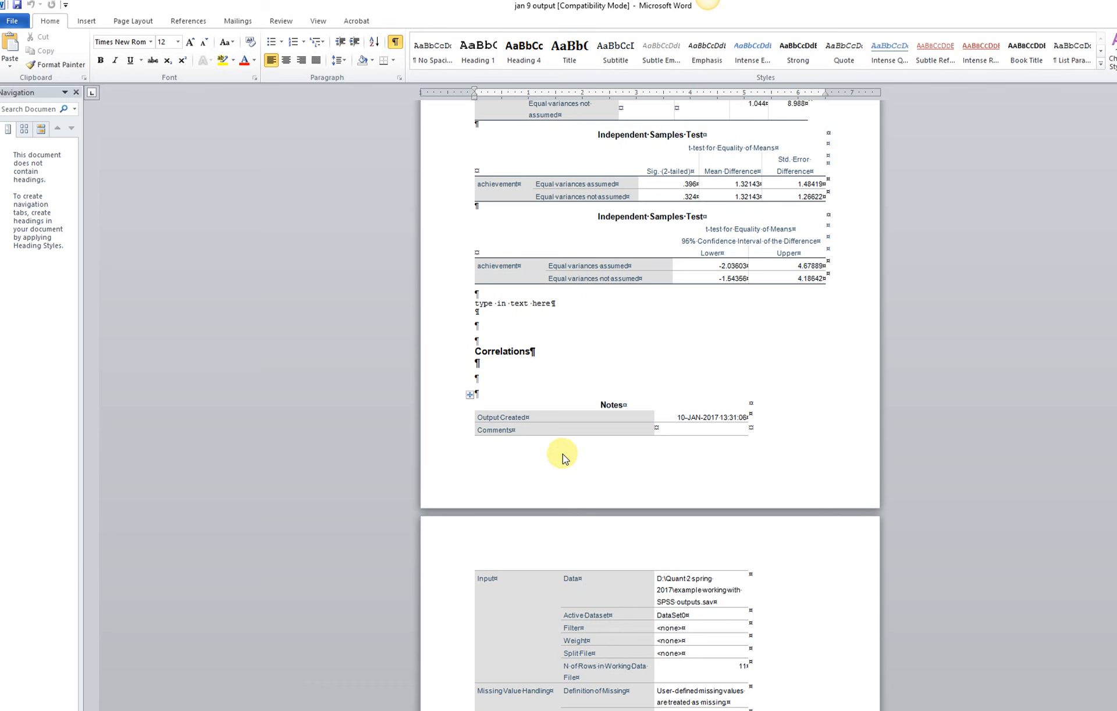
scroll(605, 589, "up", 10)
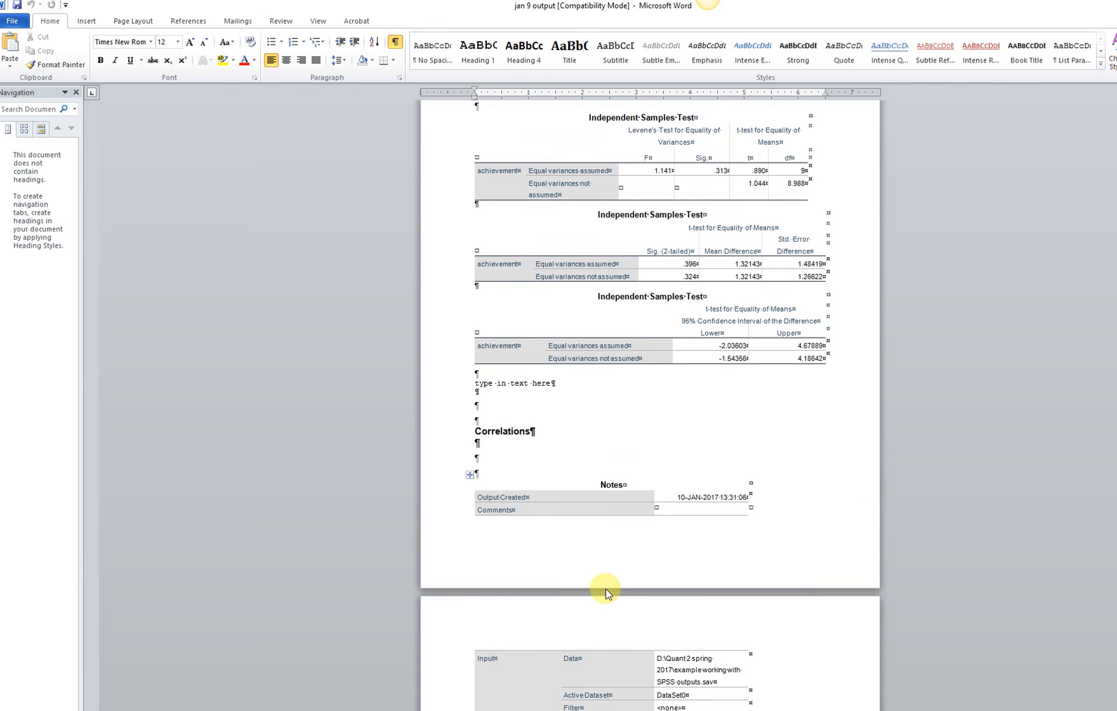
scroll(603, 577, "up", 11)
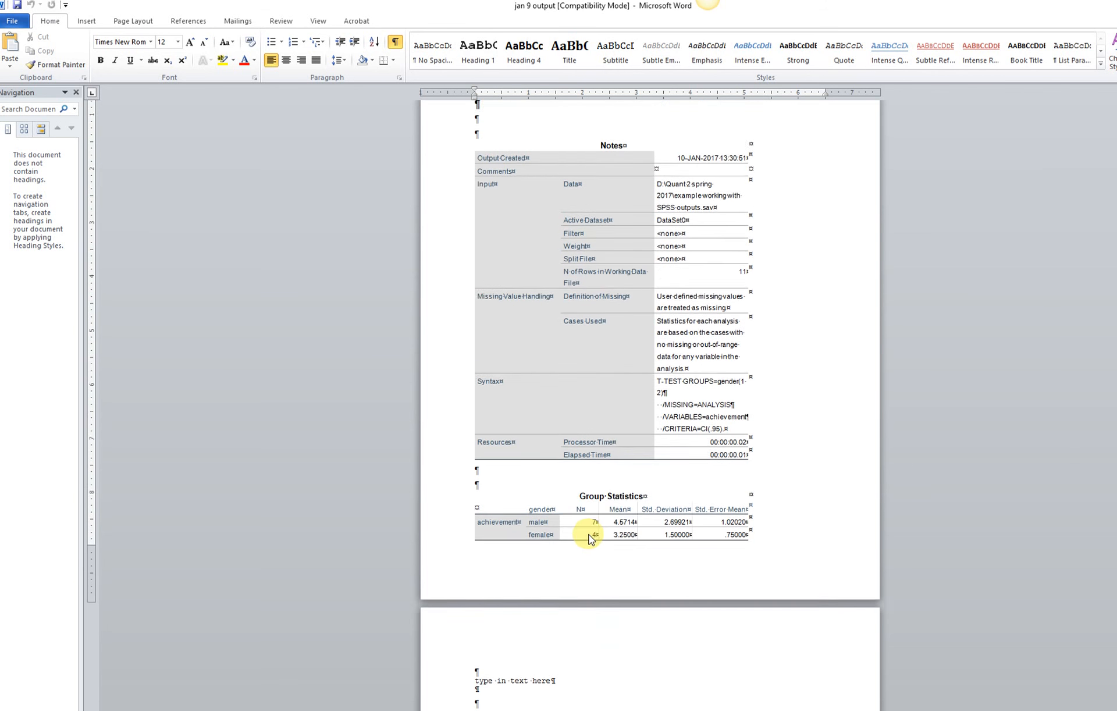
scroll(588, 535, "down", 7)
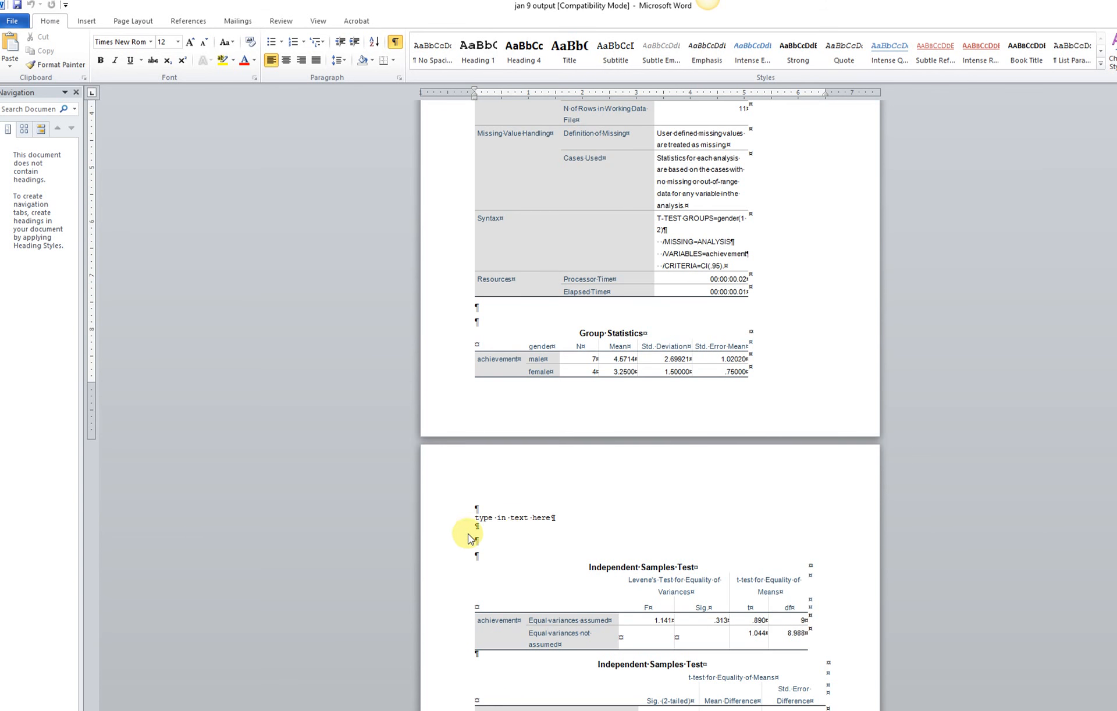
scroll(560, 582, "down", 13)
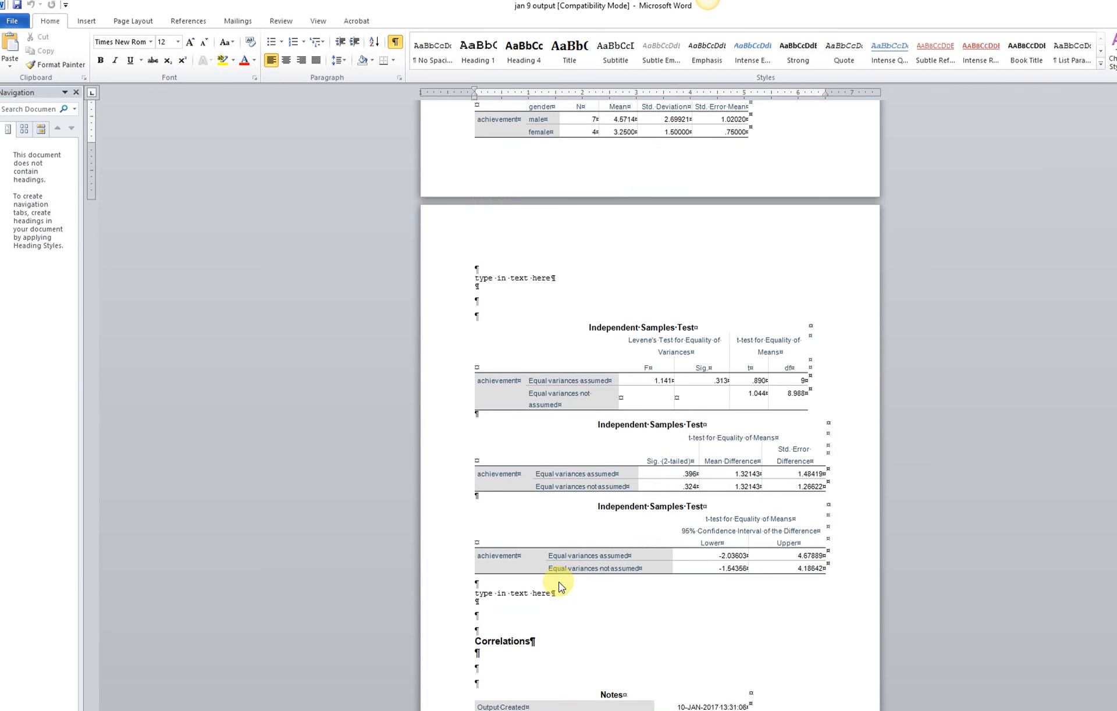
scroll(550, 538, "down", 3)
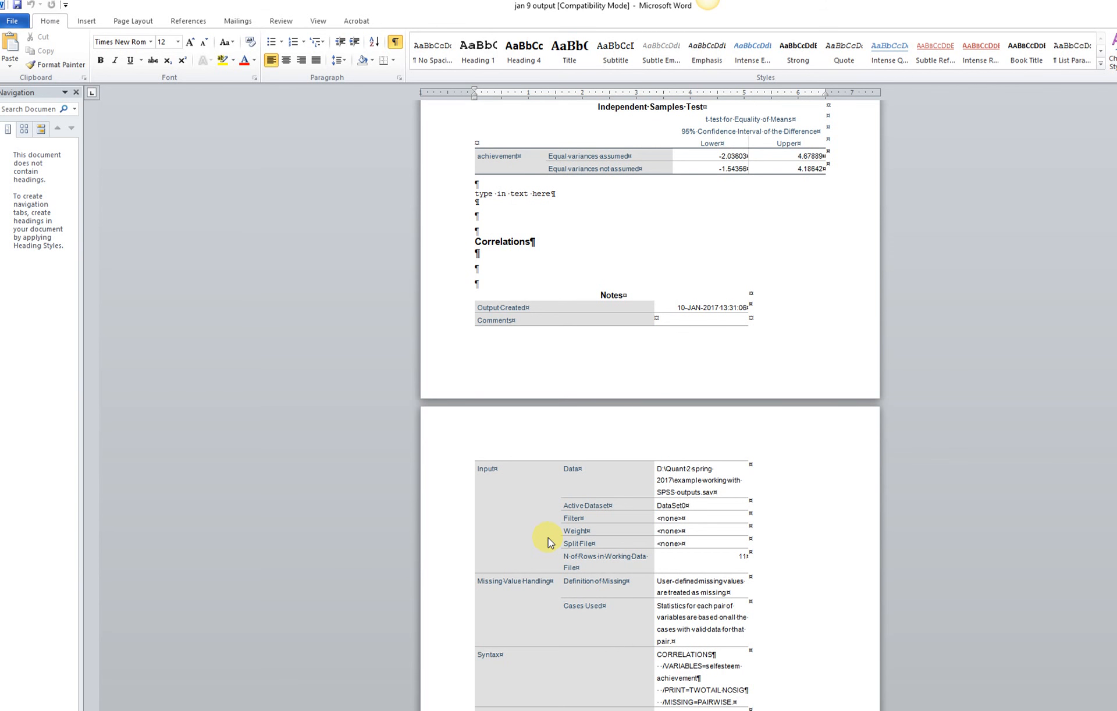